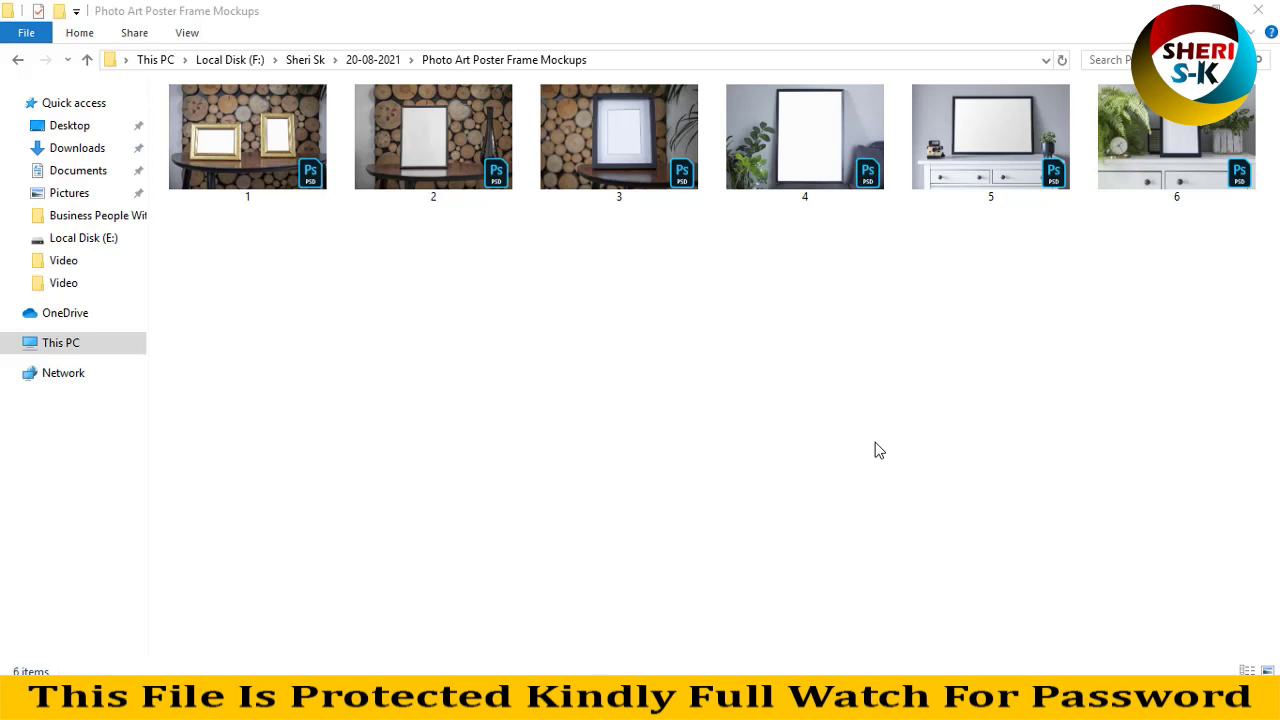
- Drag mockup 1.psd from the Photo Art Poster Frame Mockups folder into Photoshop
left_click(264, 160)
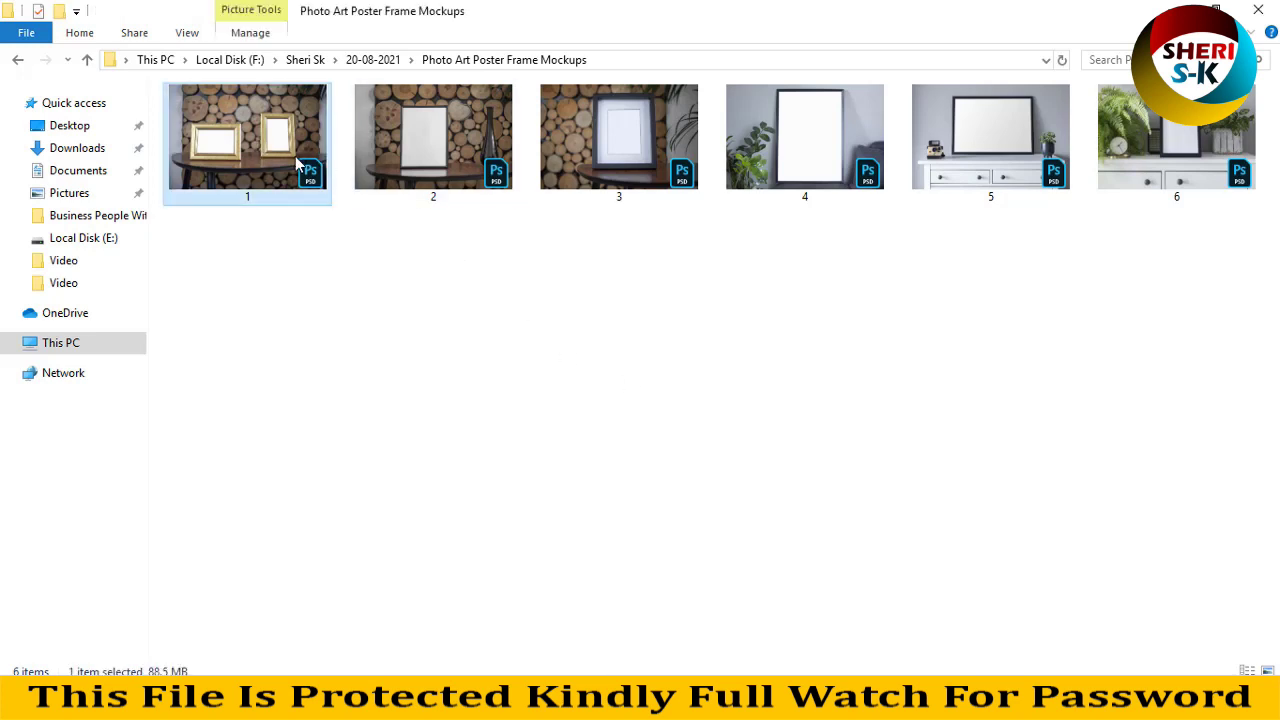
left_click_drag(250, 127, 513, 165)
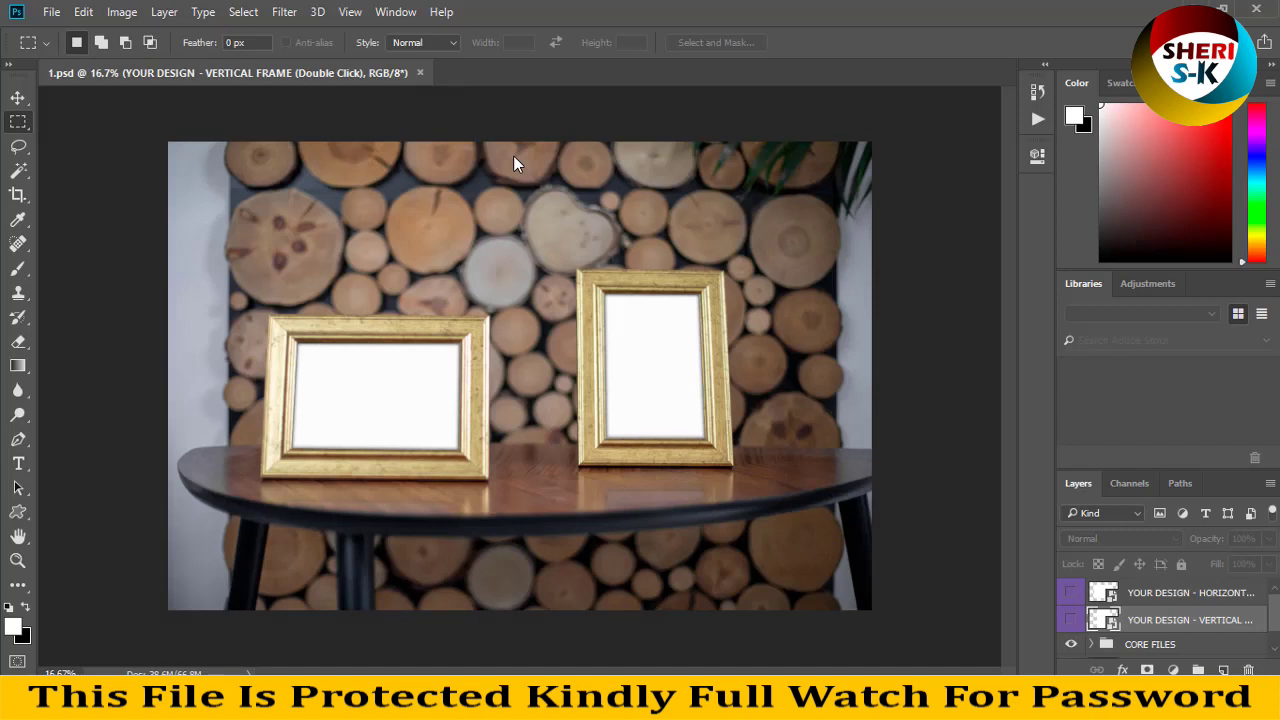
- Toggle the vertical and horizontal frame placeholders' visibility to inspect them
left_click(1070, 621)
left_click(1068, 619)
left_click(1069, 595)
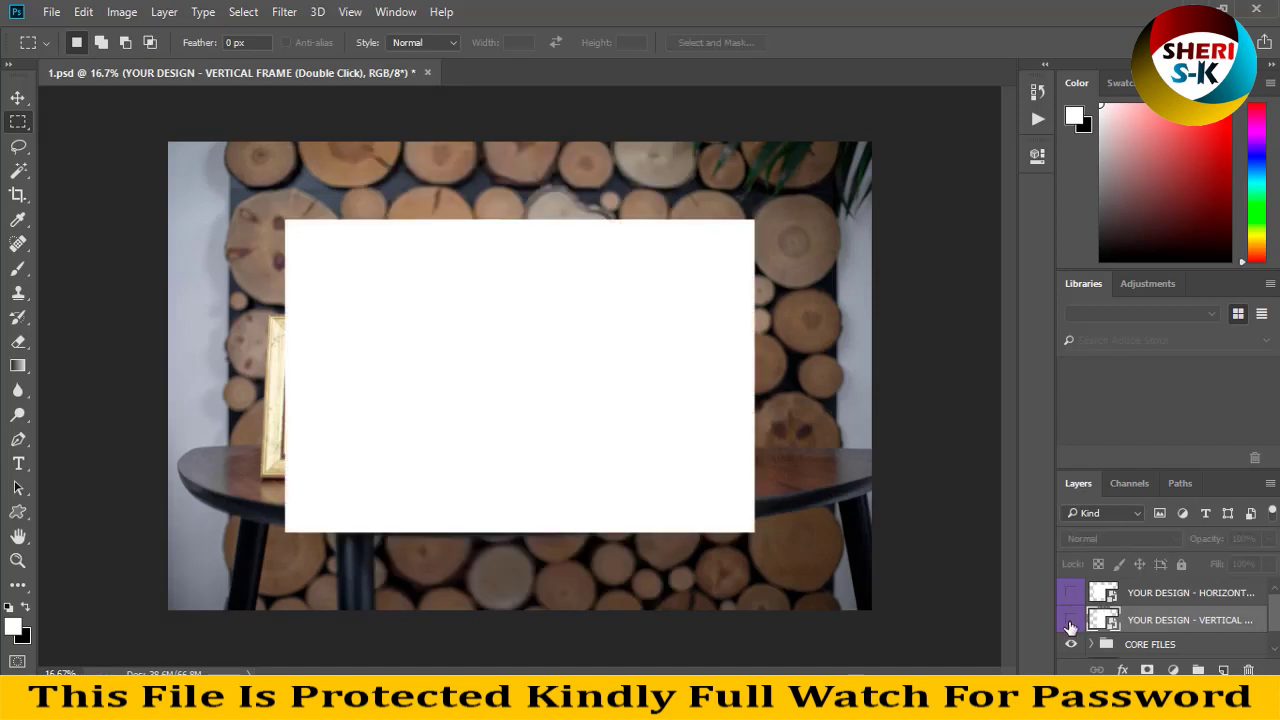
left_click(1069, 595)
scroll(1110, 634, "down", 1)
- Expand CORE FILES, check the BG layer, and open the YOUR DESIGN - HORIZONTAL FRAME smart object
left_click(1098, 626)
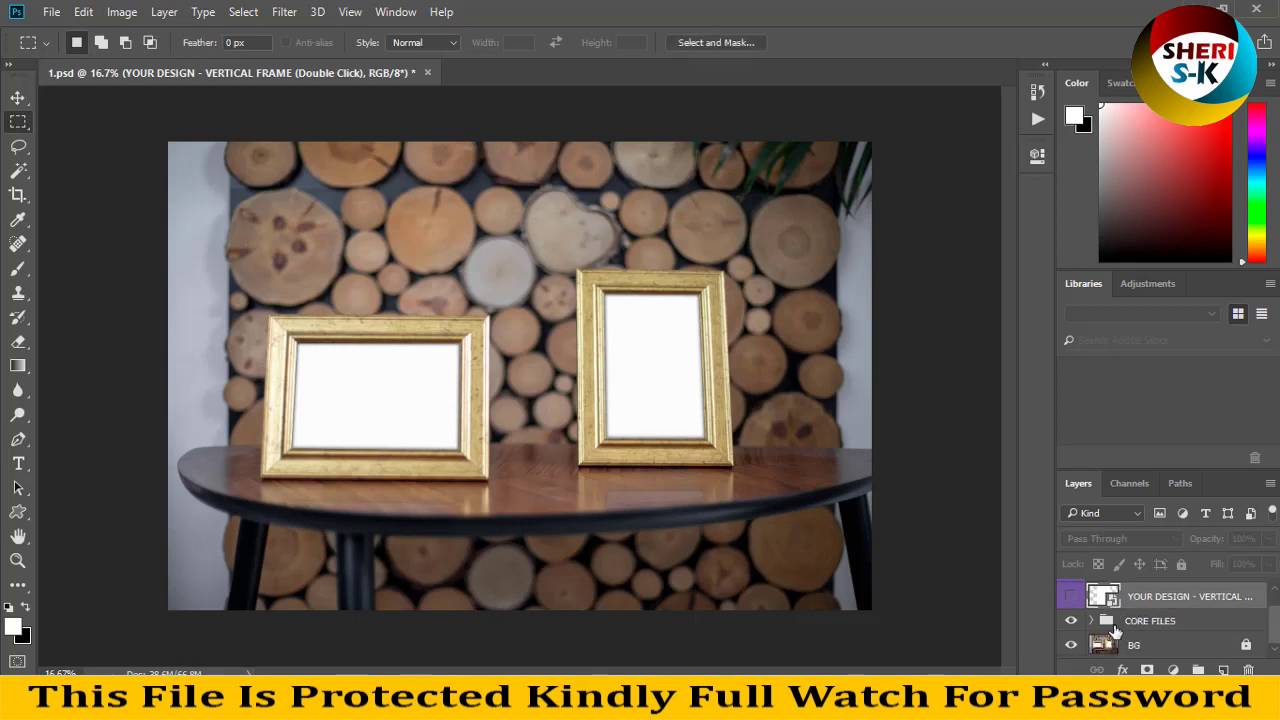
left_click(1092, 621)
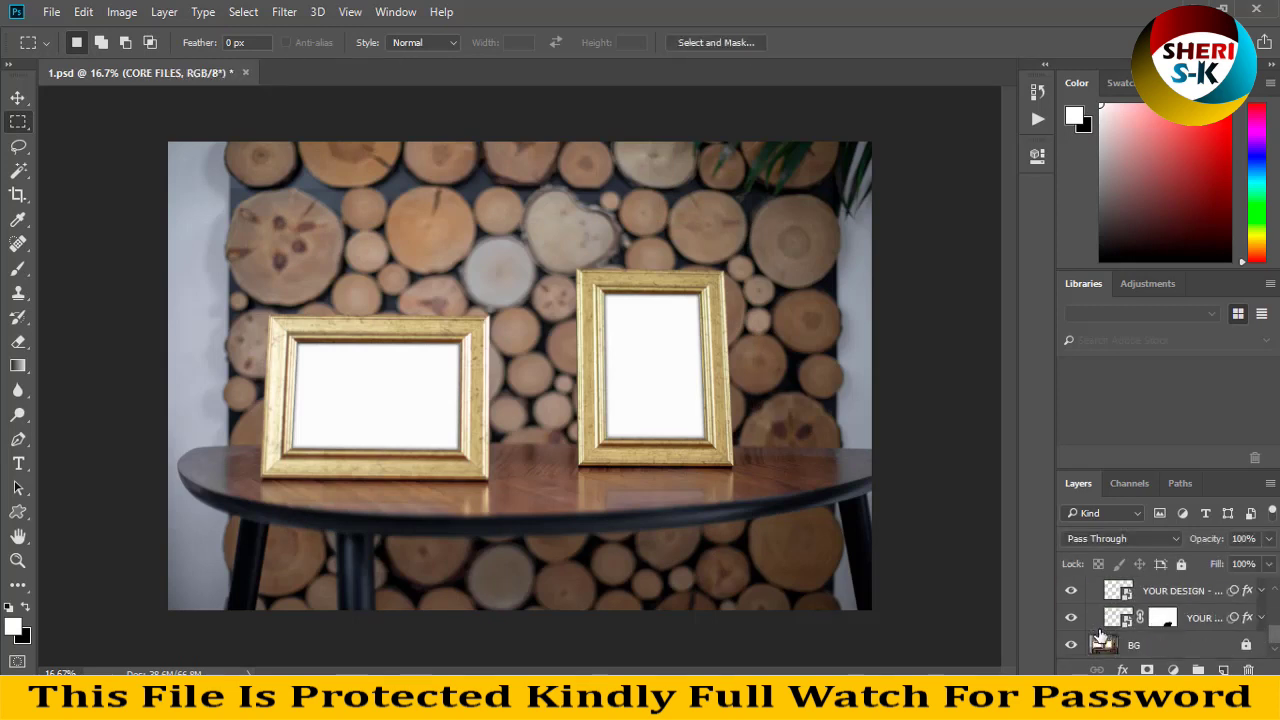
scroll(1150, 630, "down", 3)
left_click(1068, 648)
left_click(1068, 648)
scroll(1100, 630, "up", 3)
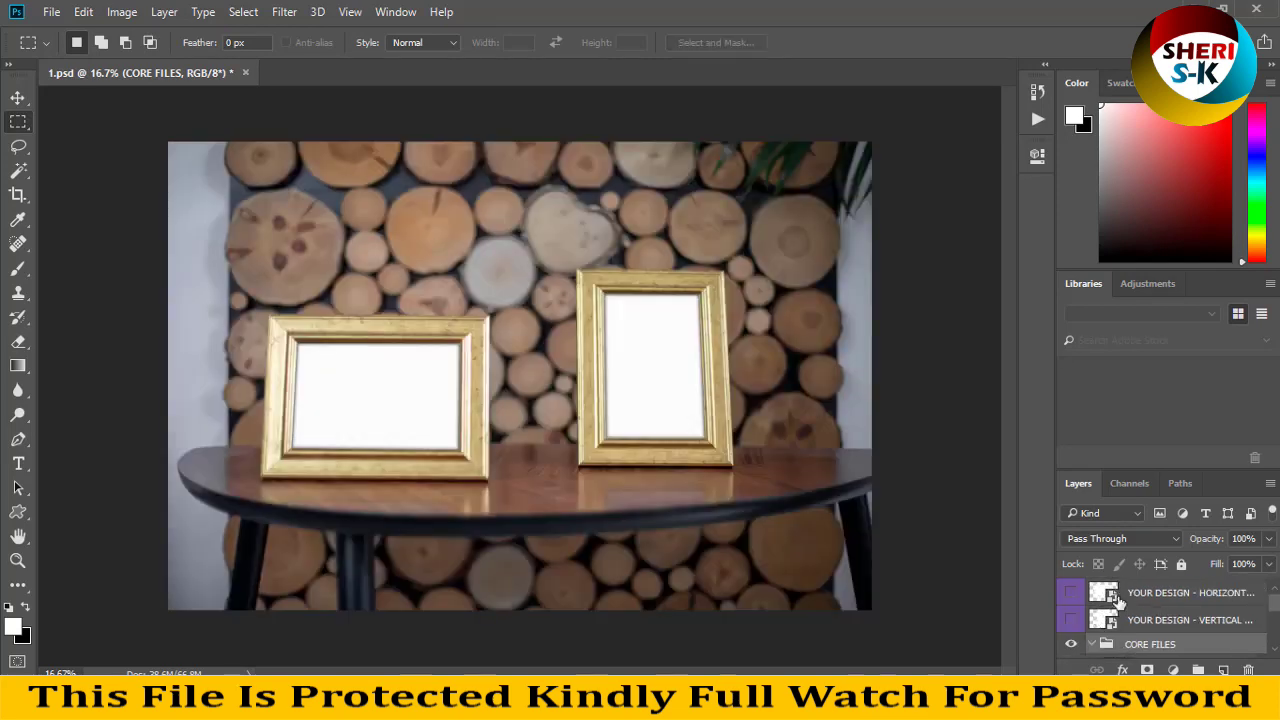
left_click(1110, 595)
double_click(1106, 594)
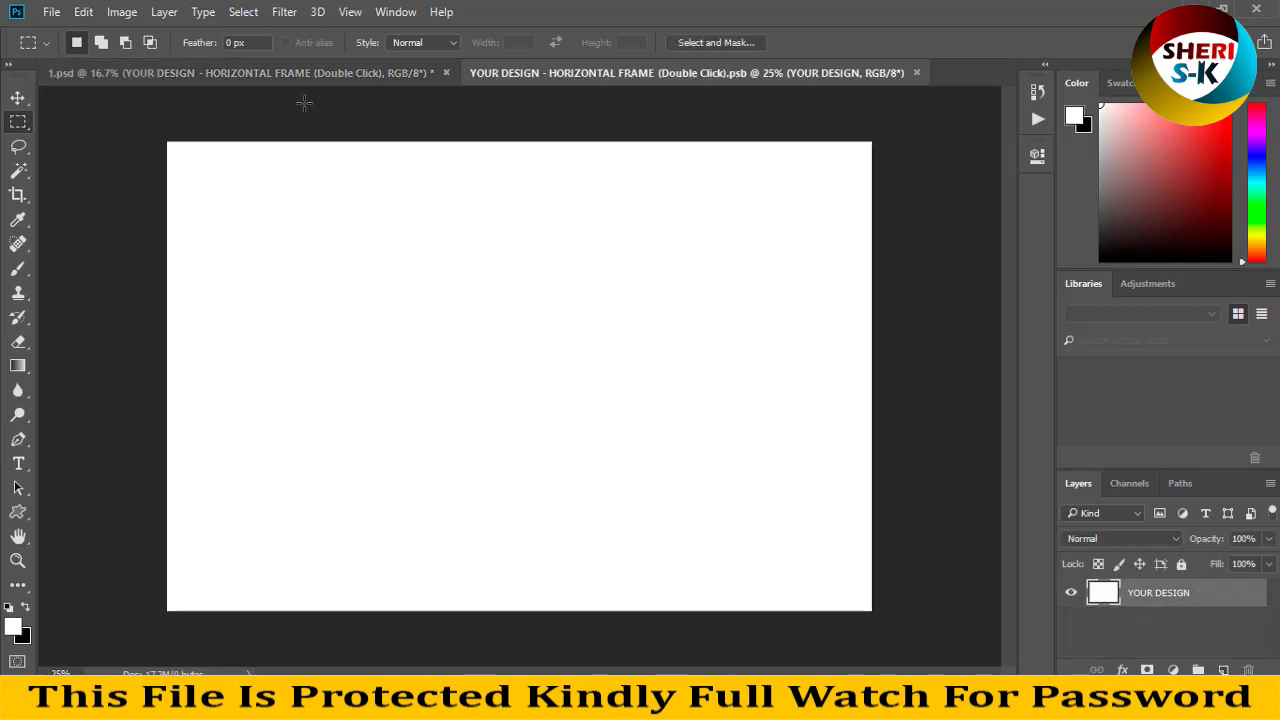
- Open photo 19174.jpg from the Girls > hairstyle and cup in hand folder
left_click(52, 12)
left_click(84, 50)
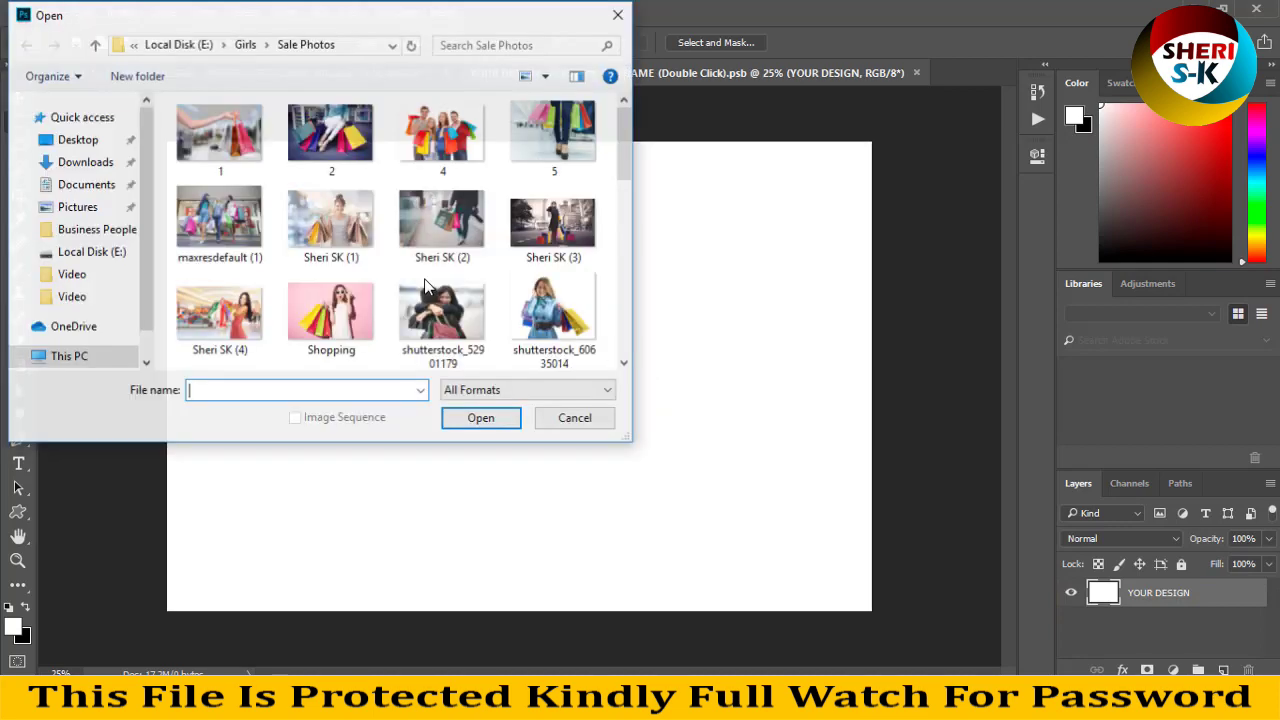
left_click(245, 45)
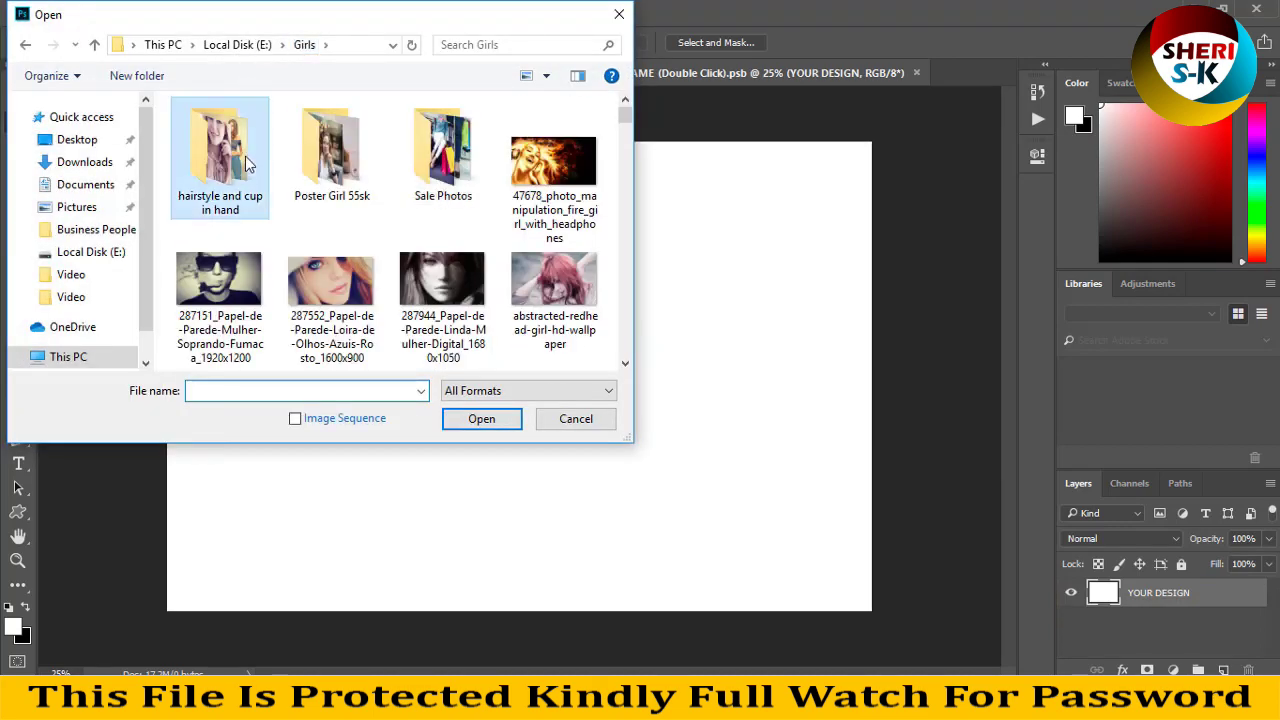
double_click(223, 145)
scroll(437, 338, "down", 3)
scroll(437, 338, "down", 2)
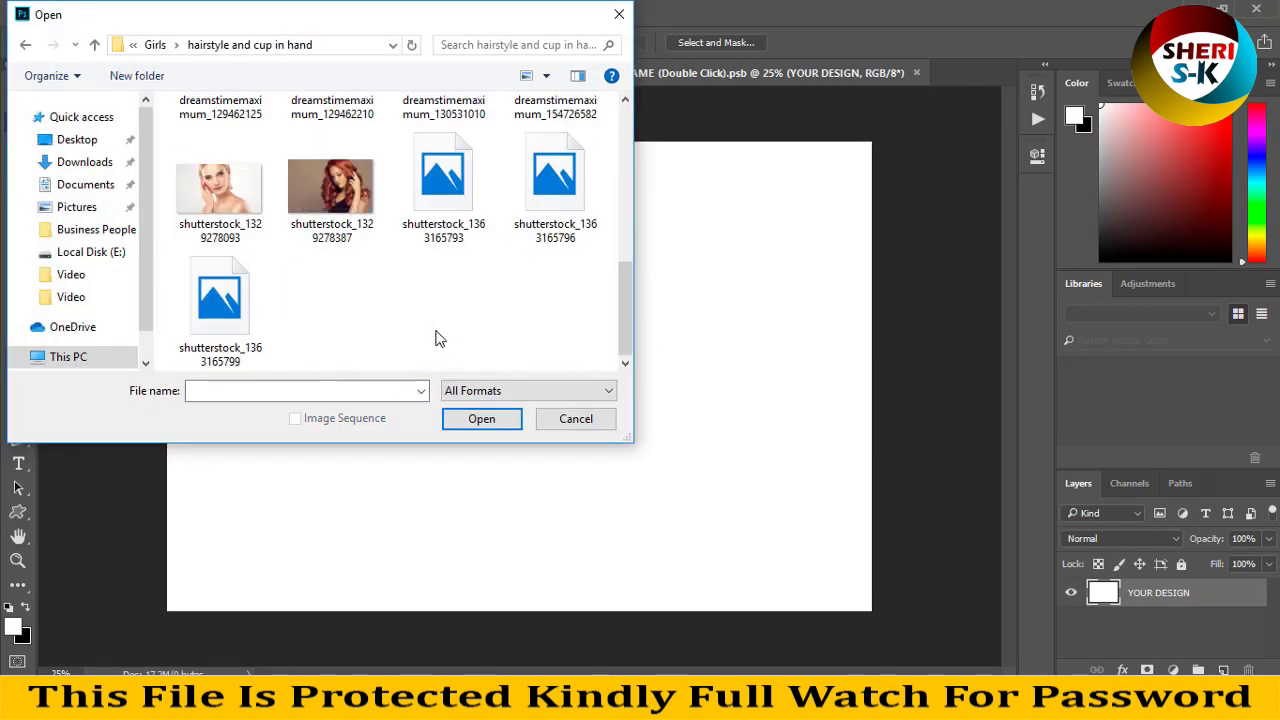
scroll(437, 338, "up", 1)
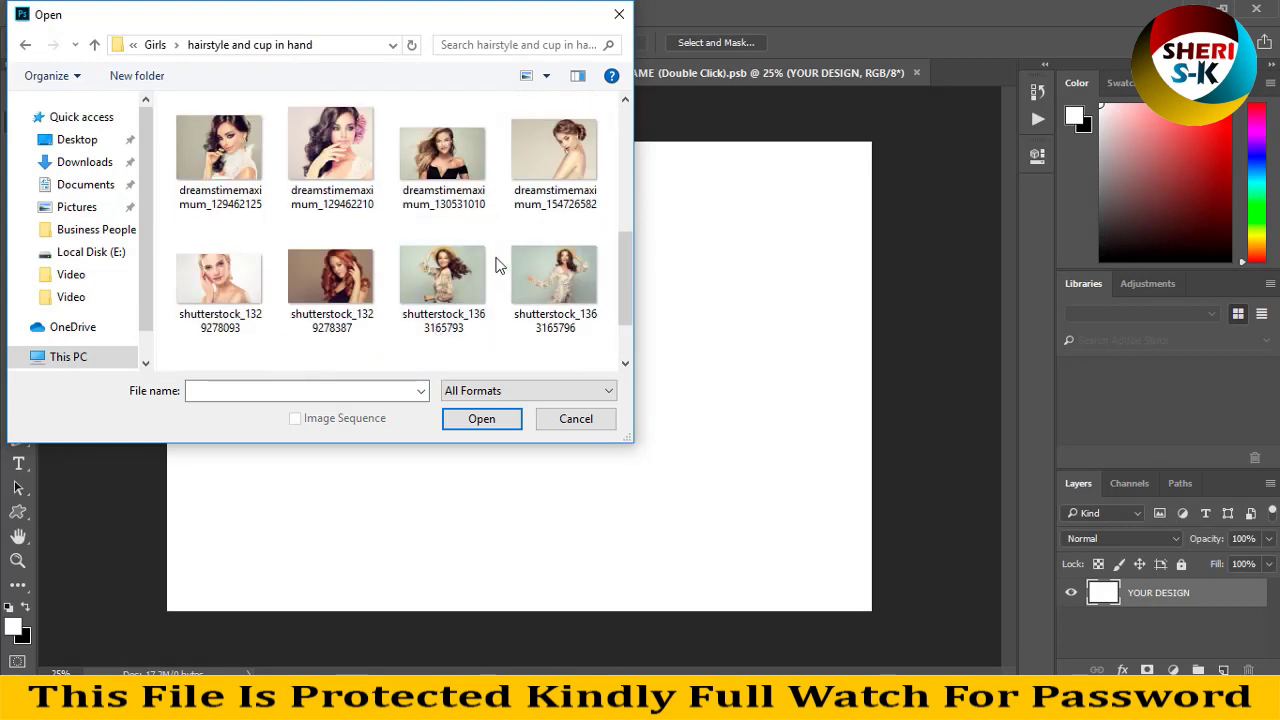
scroll(433, 255, "up", 3)
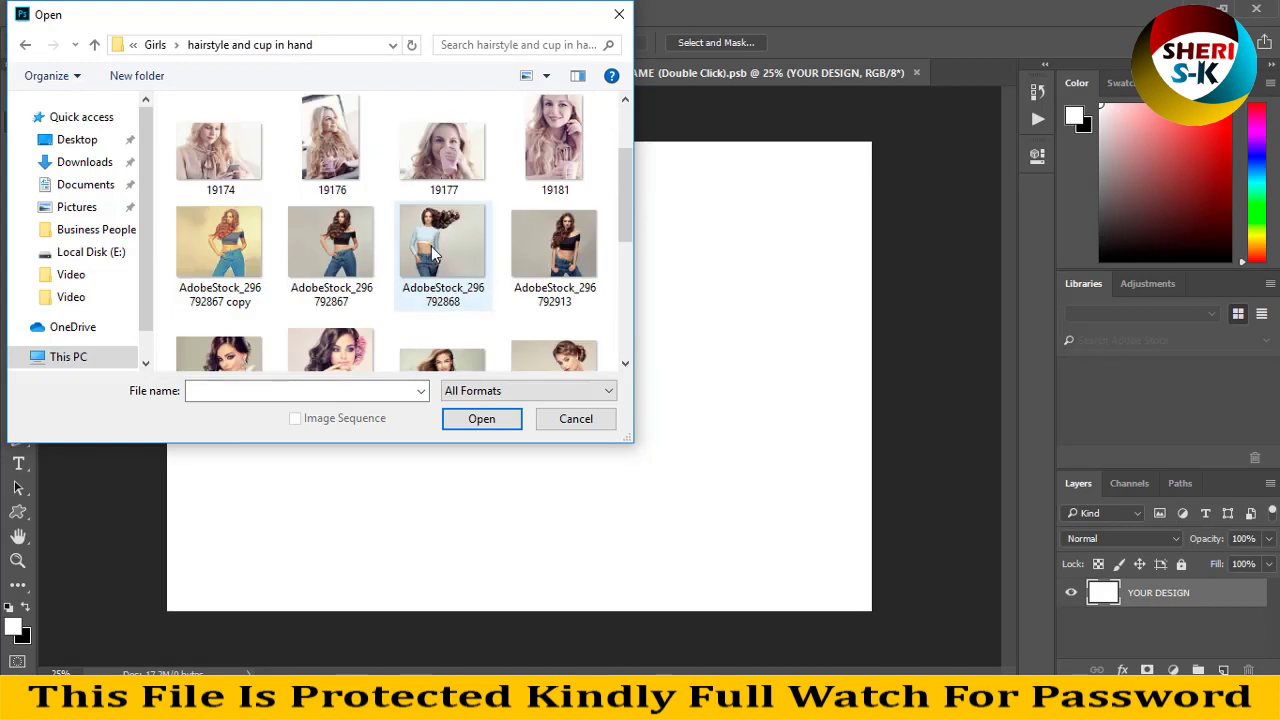
left_click(330, 145)
left_click(219, 150)
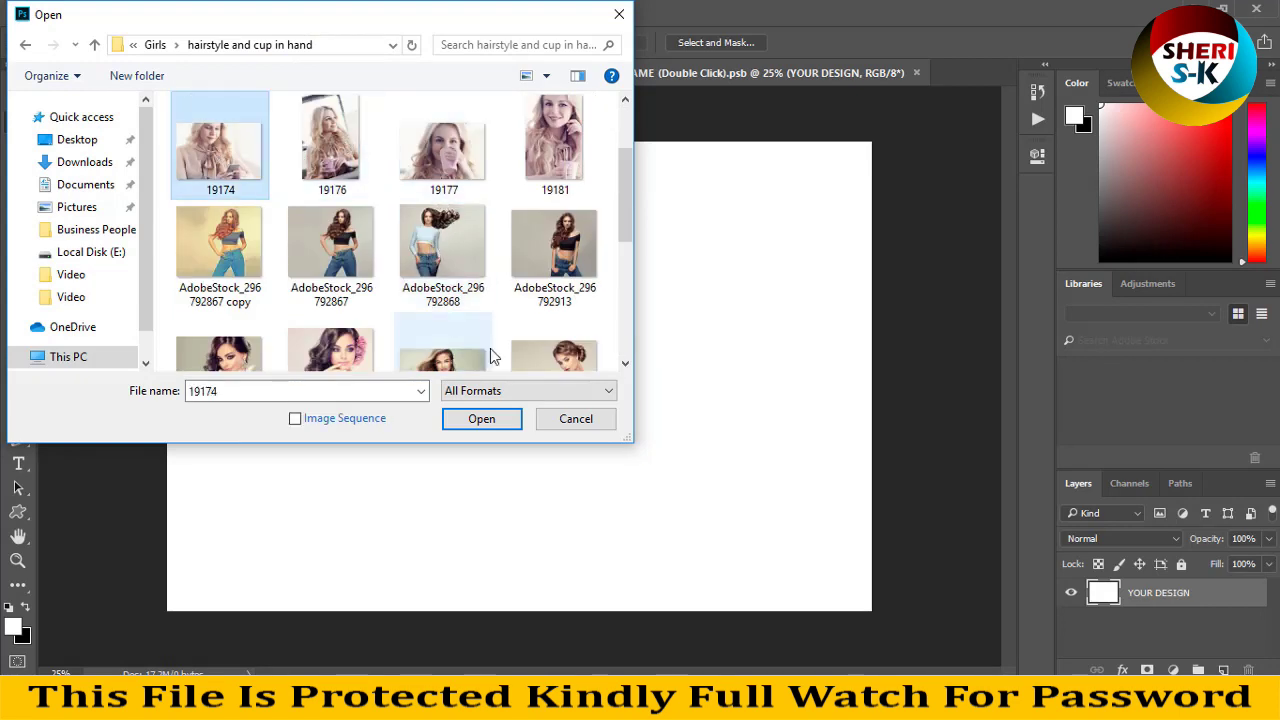
left_click(478, 418)
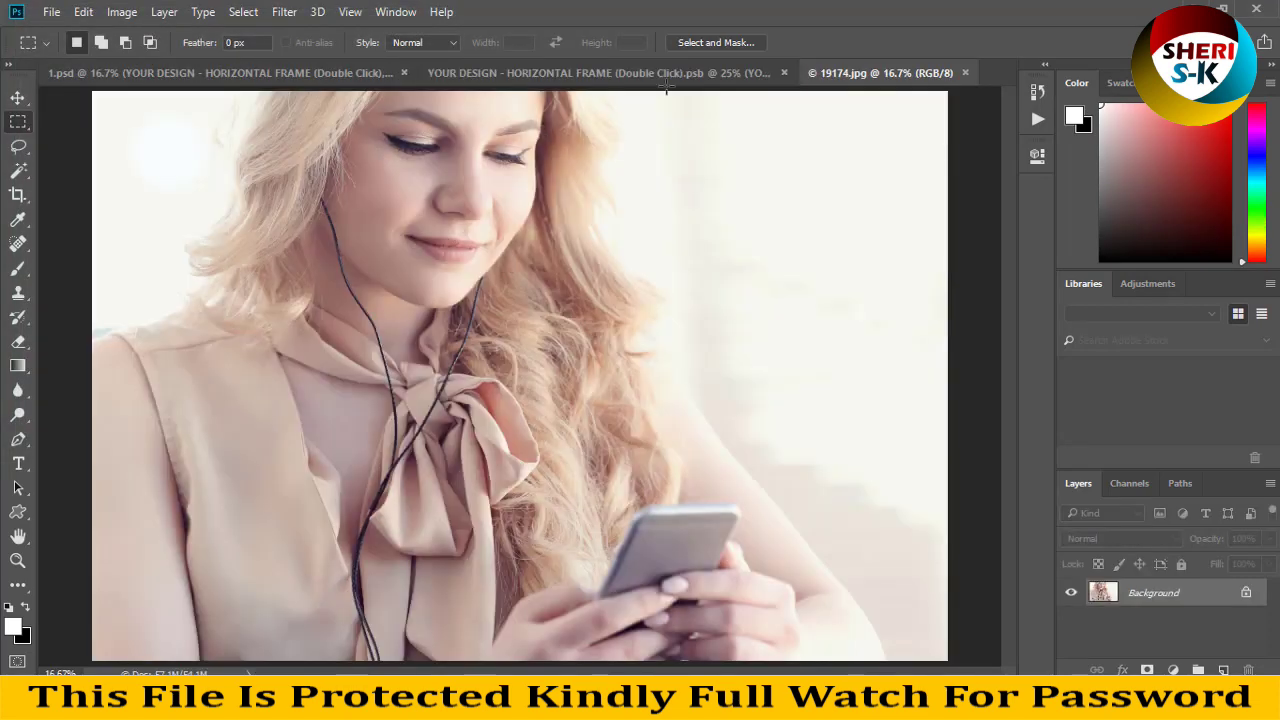
- Move 19174 into the horizontal design, framing the face, save it, and return to 1.psd
left_click_drag(880, 73, 912, 287)
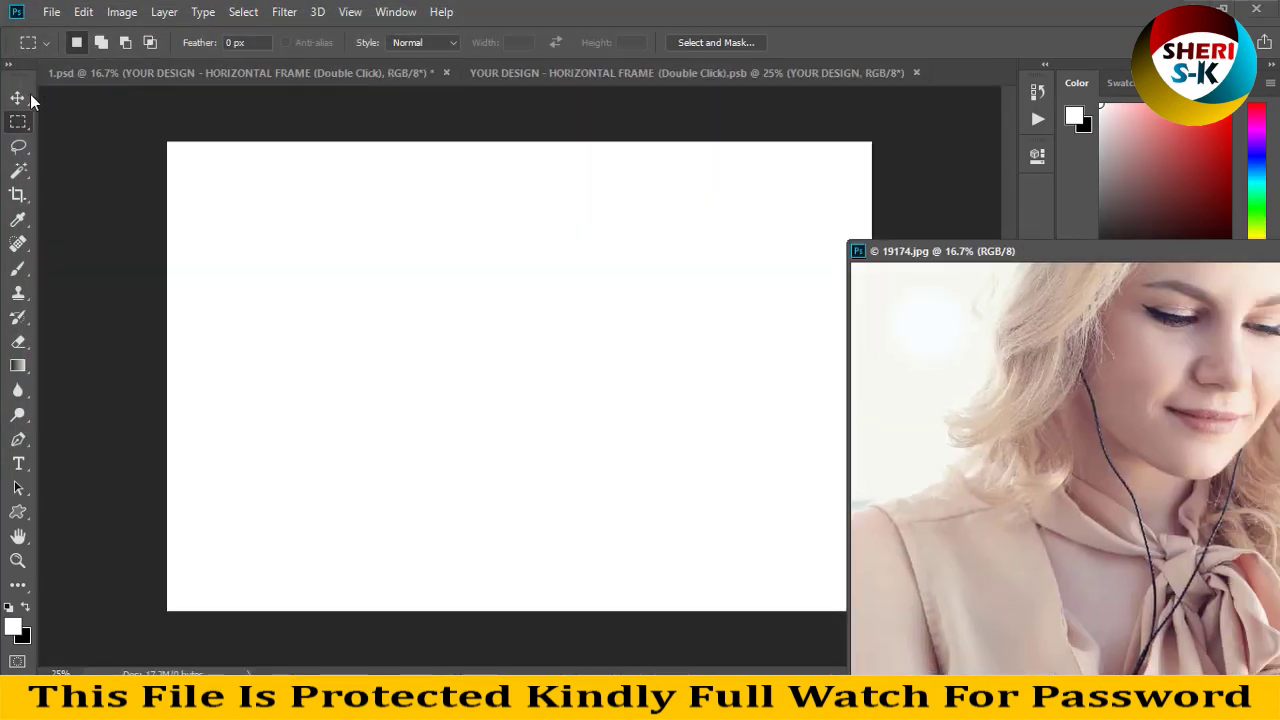
left_click(18, 97)
left_click_drag(943, 380, 543, 334)
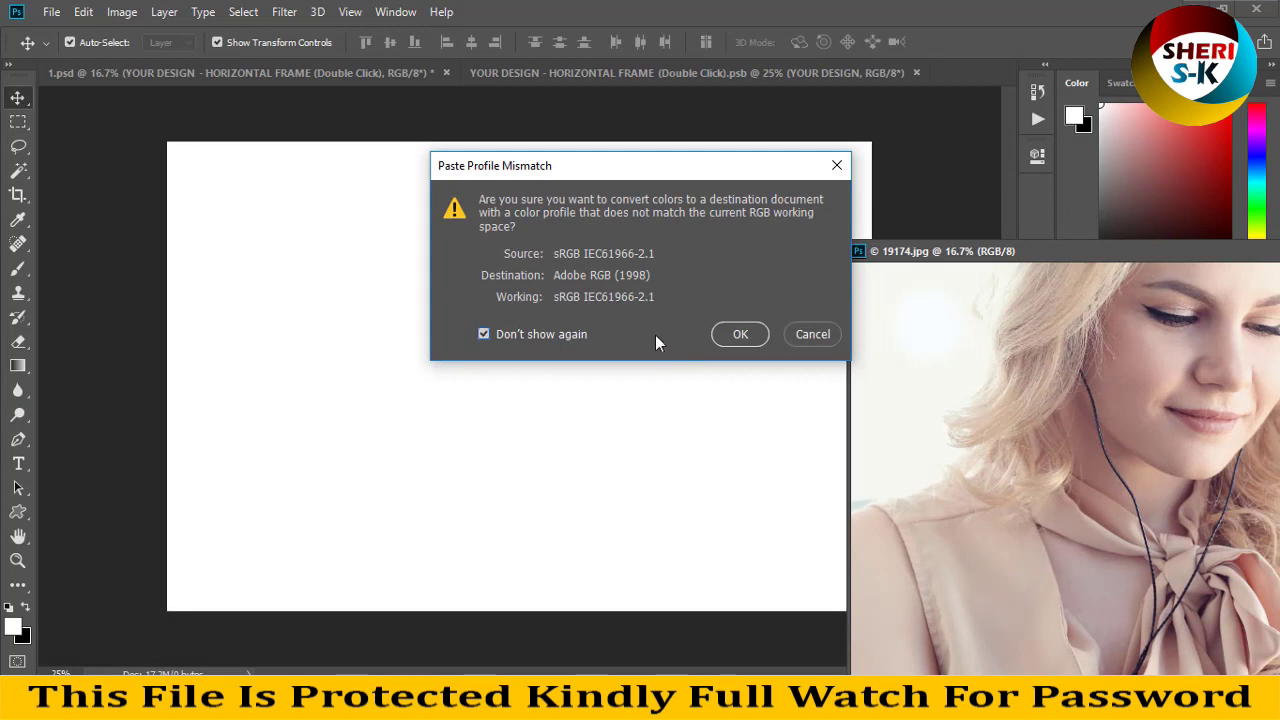
left_click(719, 334)
left_click_drag(708, 337, 411, 284)
key("ctrl+s")
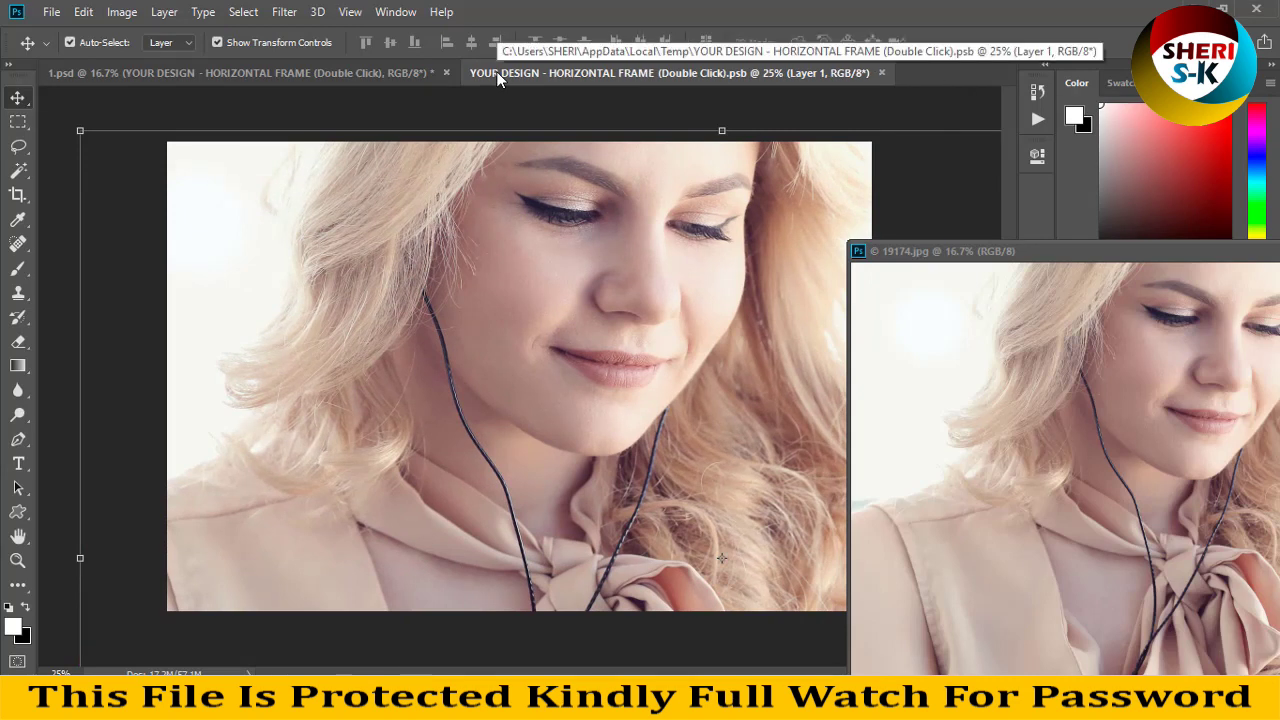
left_click(361, 77)
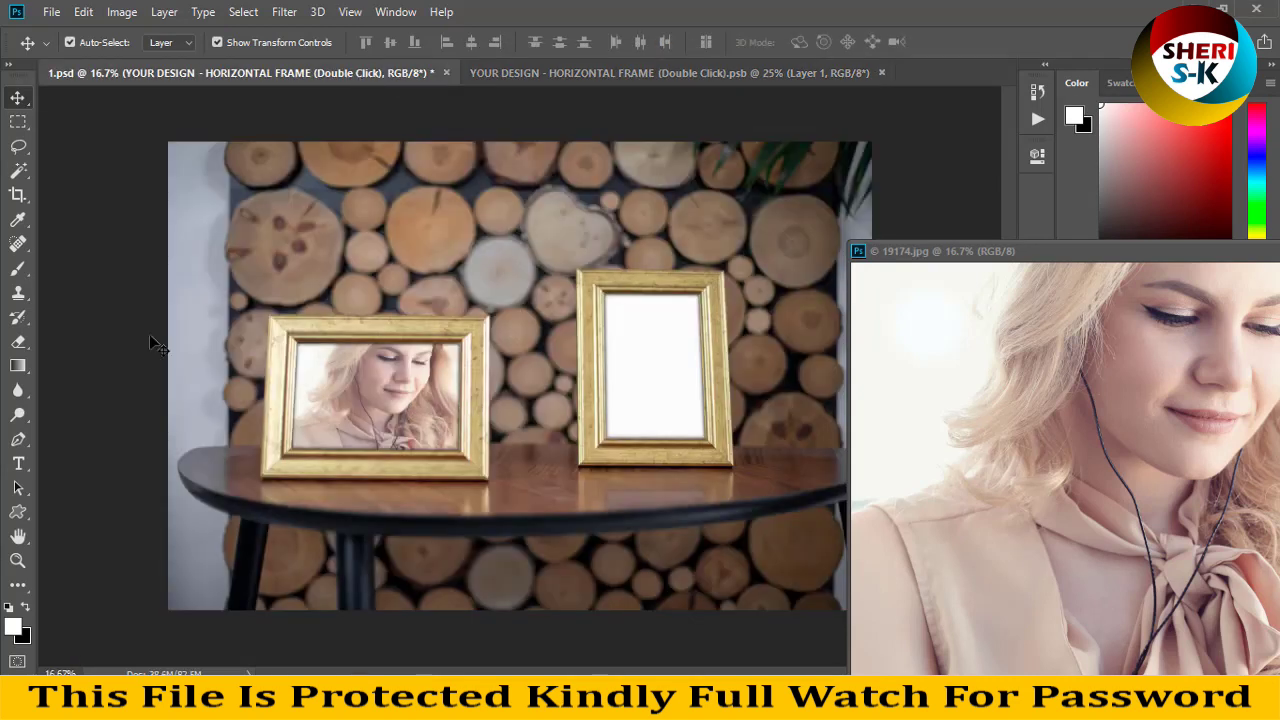
- Select the right frame's placeholder and close the floating 19174 photo window
left_click(133, 313)
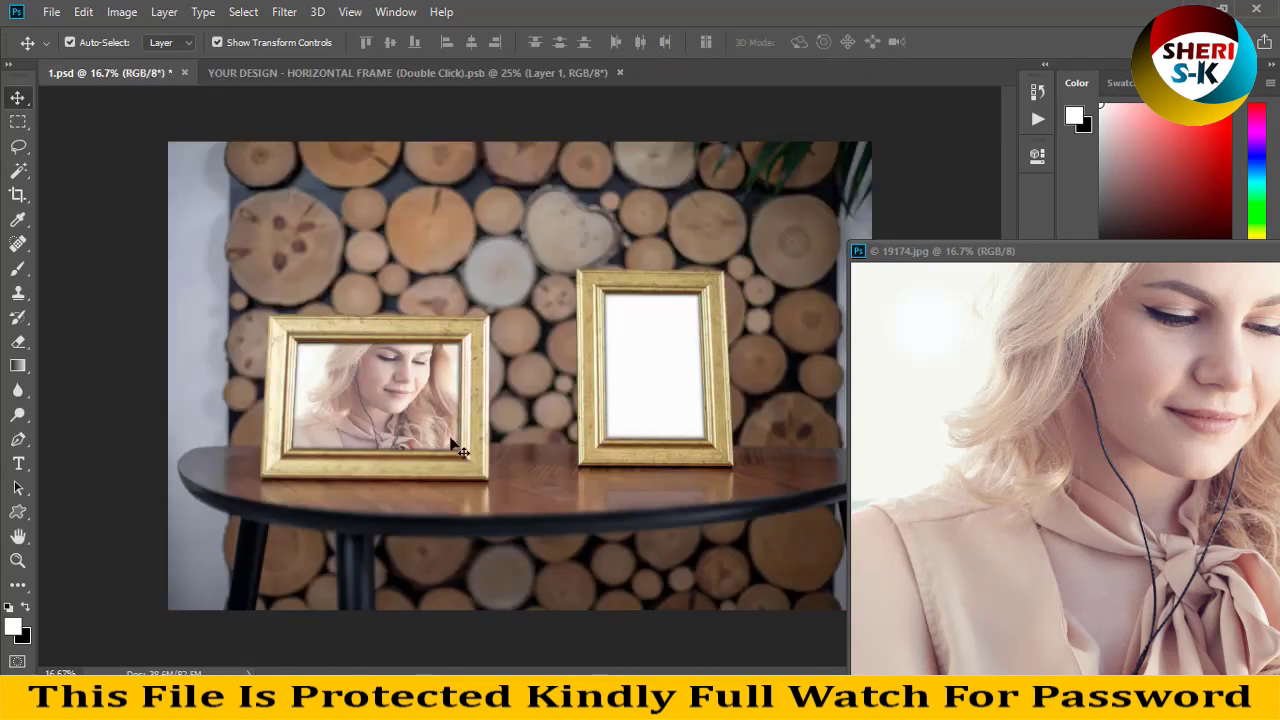
left_click(675, 340)
left_click_drag(940, 260, 739, 298)
left_click(767, 295)
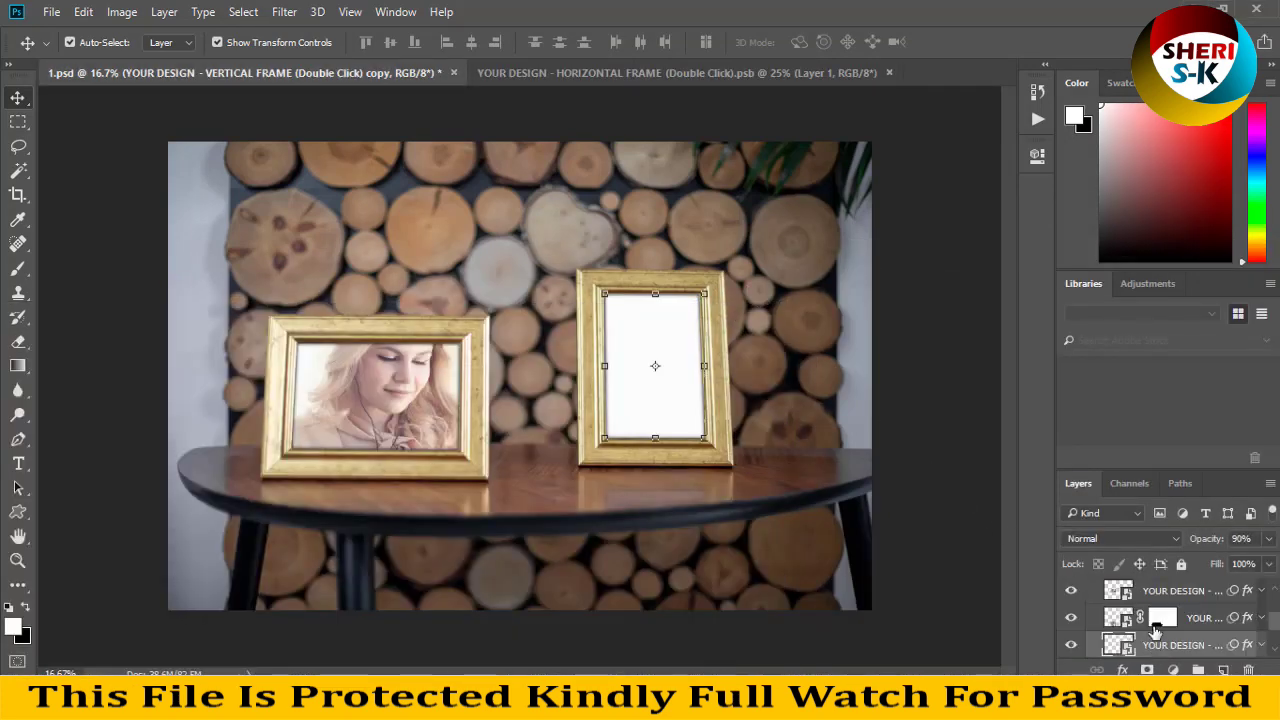
- Open the vertical frame design and open photo 19181 in a floating window
double_click(1127, 650)
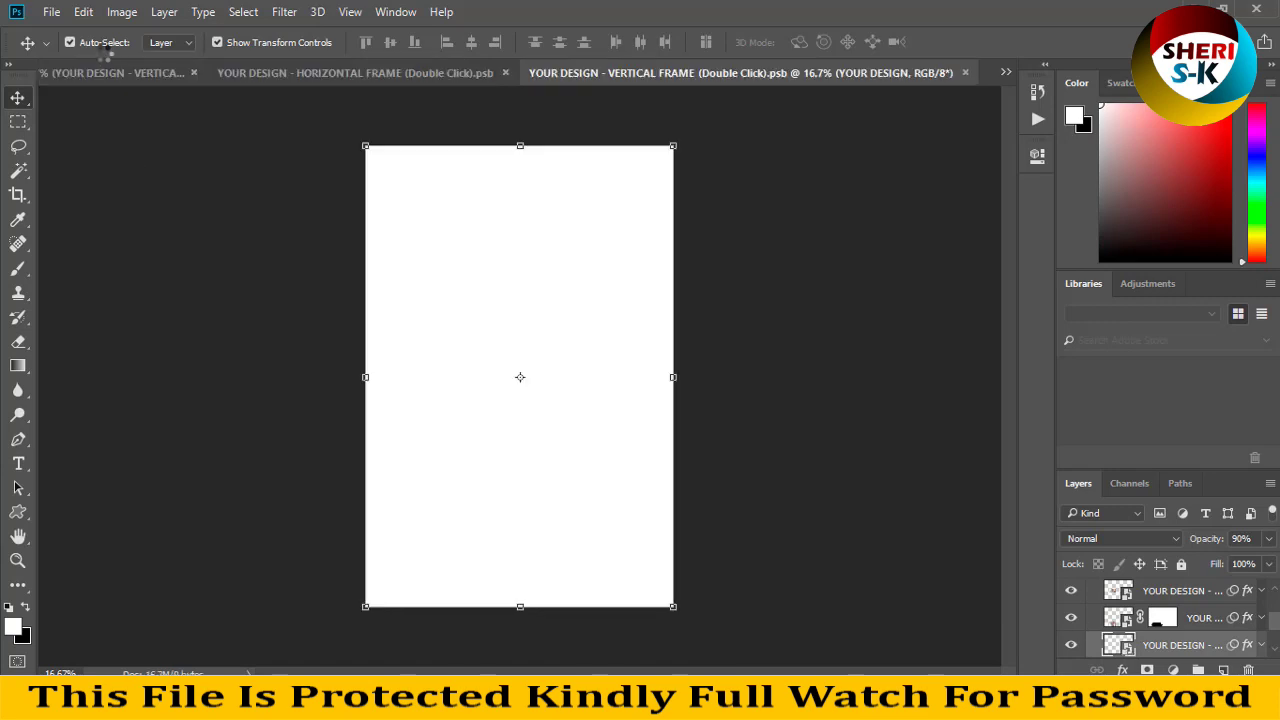
left_click(51, 11)
left_click(622, 318)
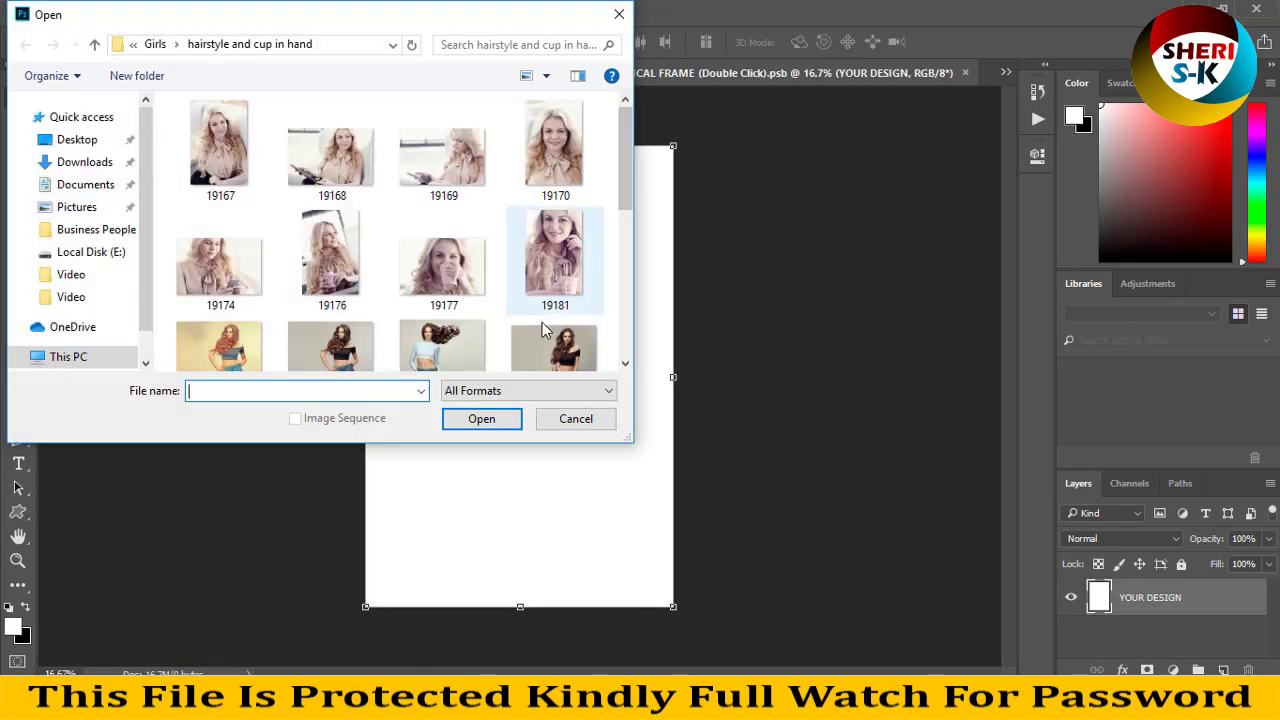
left_click(542, 322)
left_click(539, 232)
left_click(496, 427)
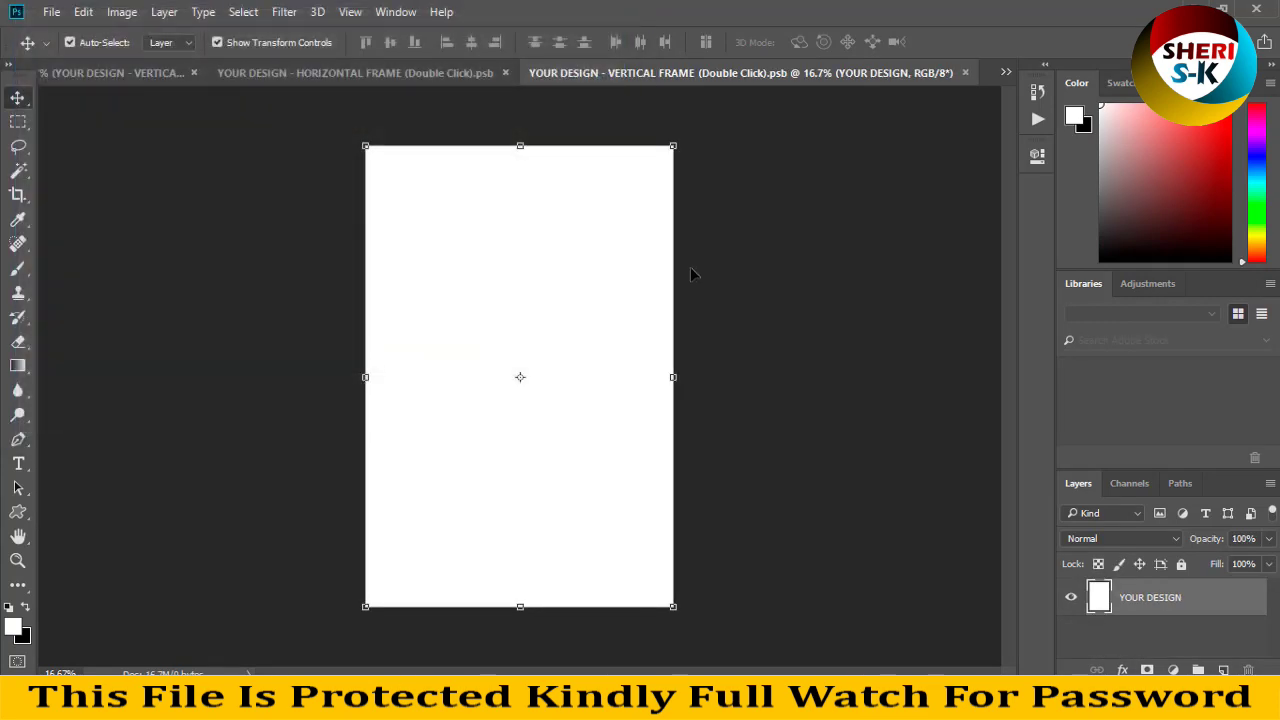
left_click_drag(880, 72, 906, 145)
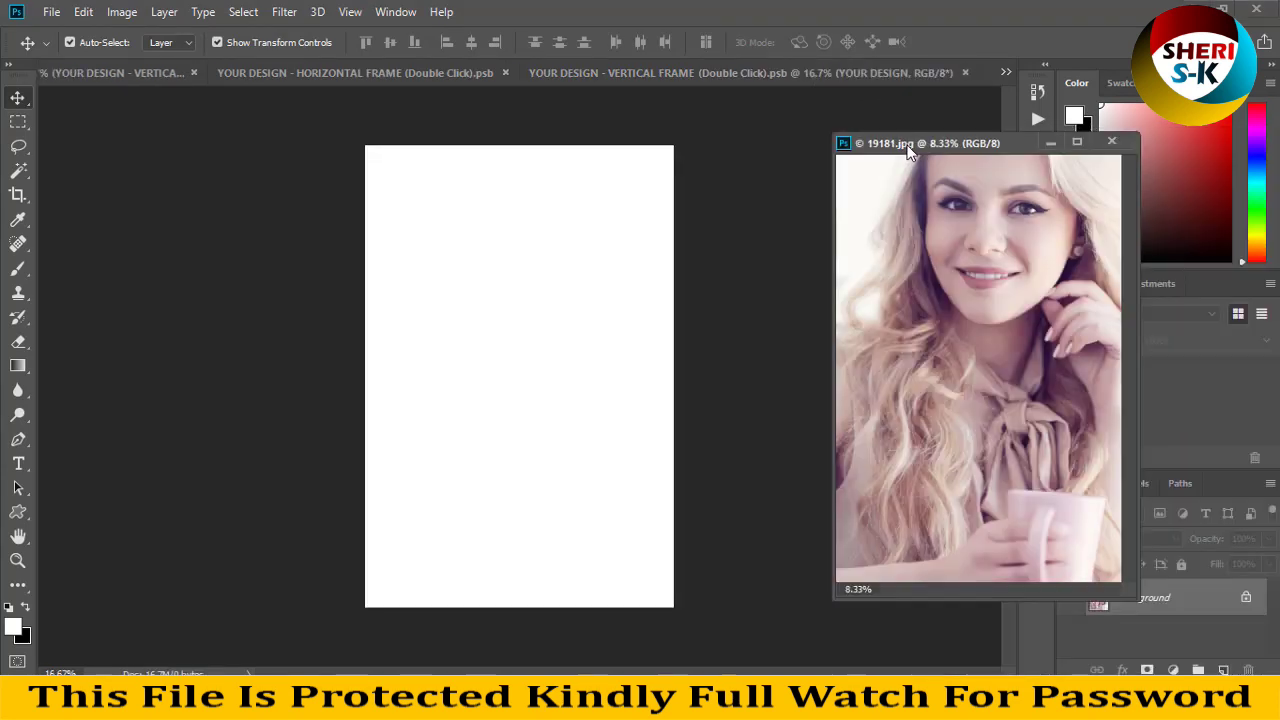
- Resize 19181 to 2000 × 3000 px, move it onto the vertical design, and save
right_click(906, 143)
left_click(925, 177)
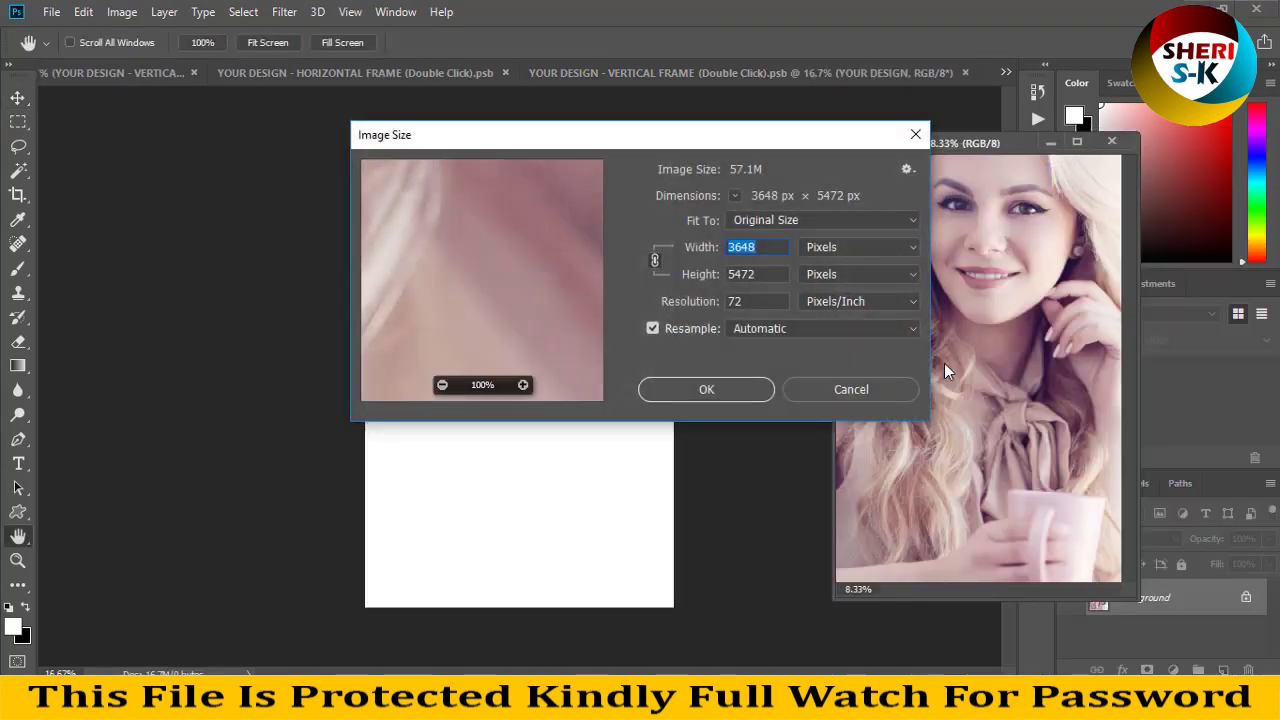
type("2000")
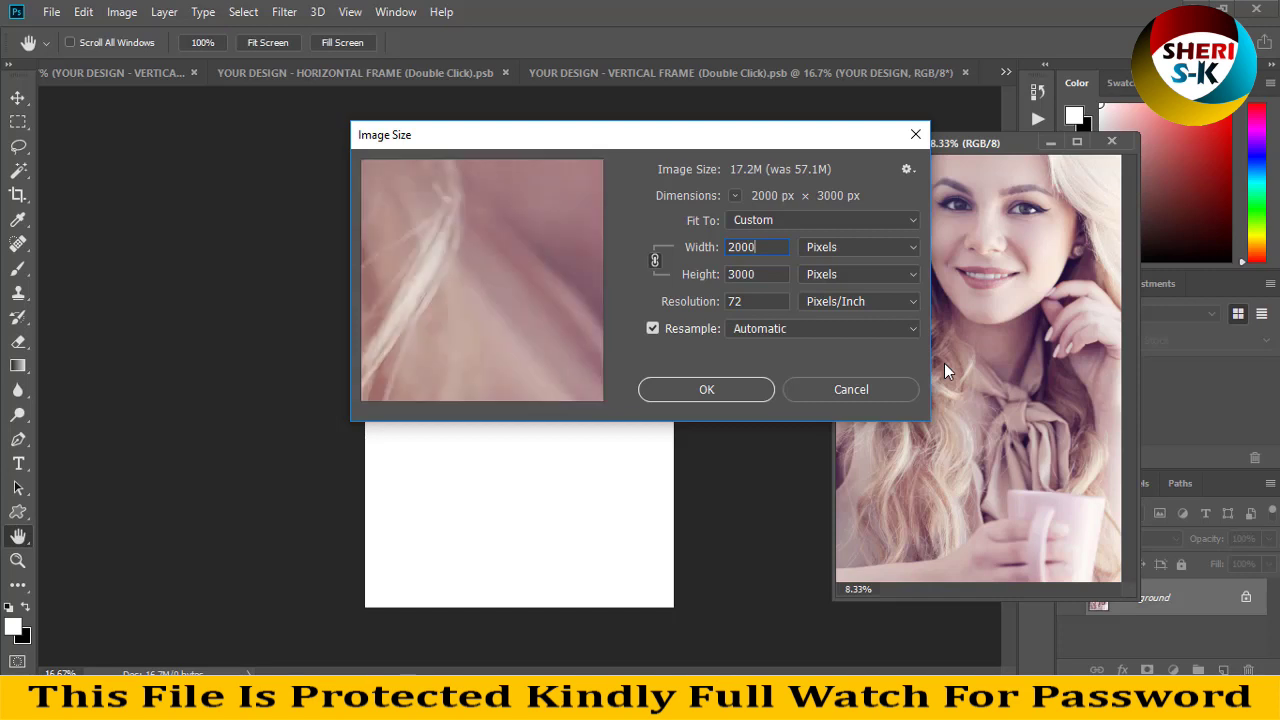
key("Return")
key("v")
left_click_drag(944, 363, 590, 403)
key("ctrl+s")
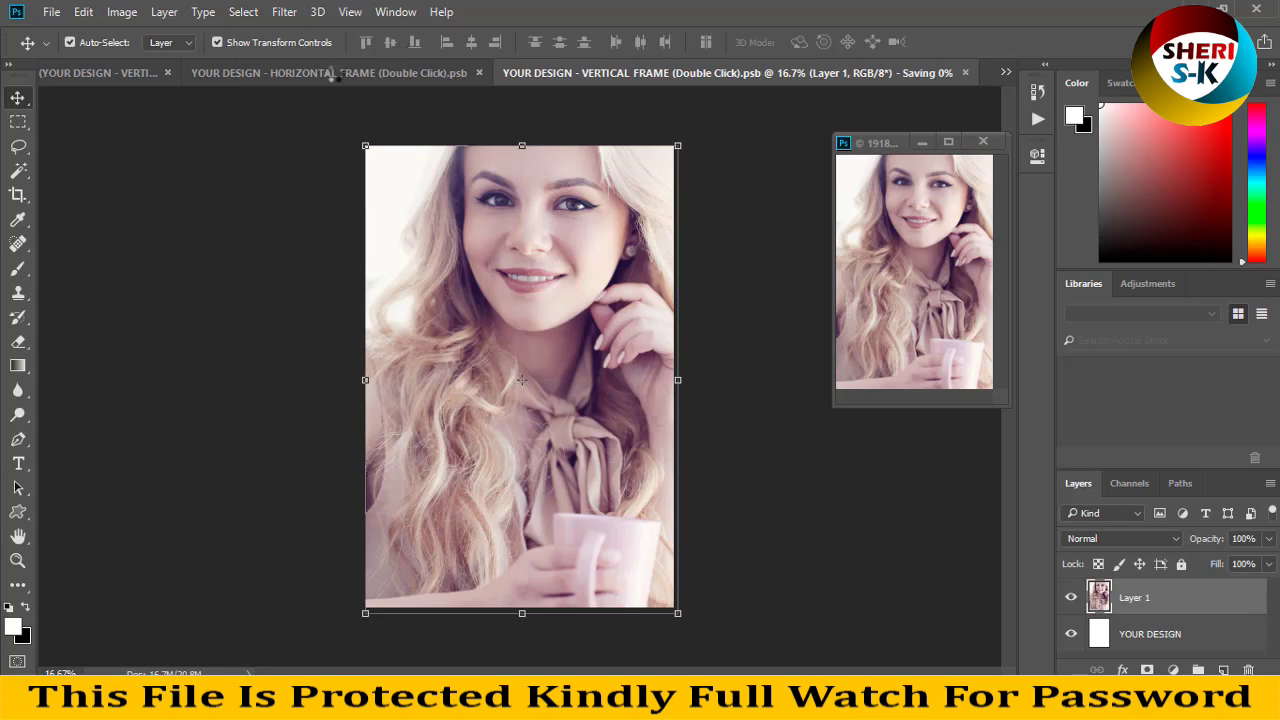
left_click(183, 70)
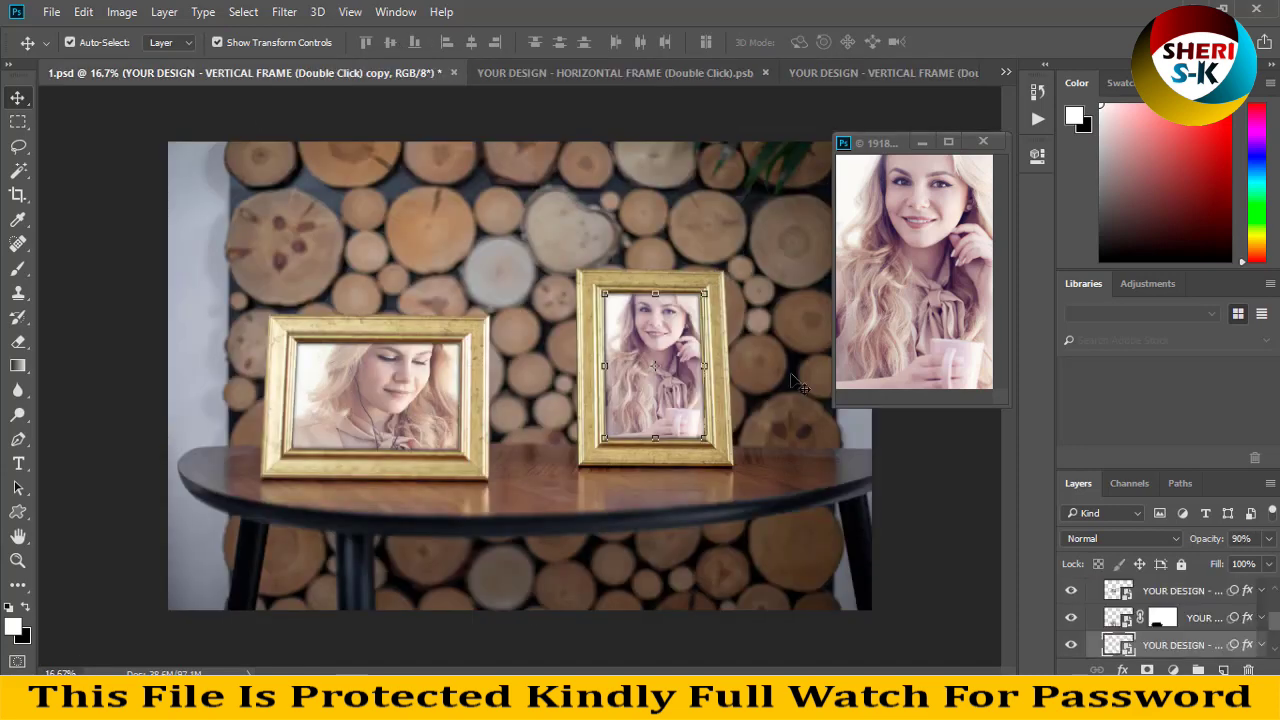
- Close the portrait, 1.psd and both frame designs without saving
left_click(927, 527)
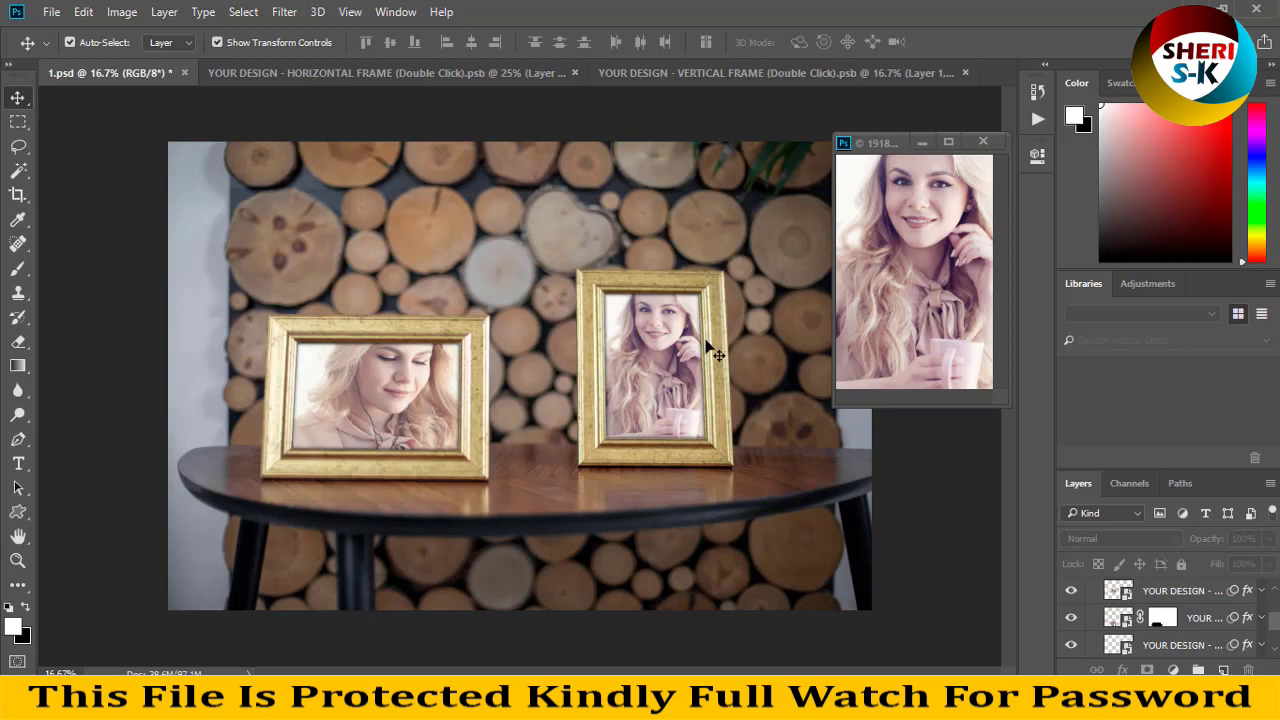
left_click(985, 141)
left_click(660, 279)
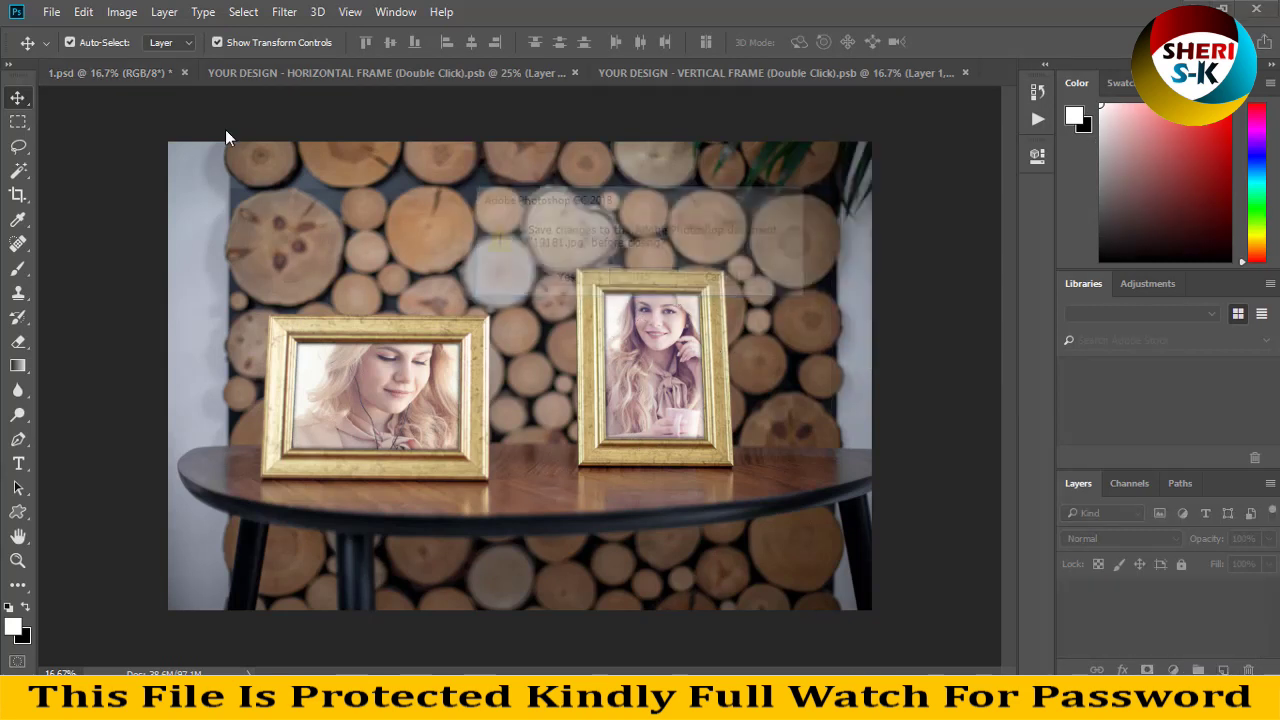
left_click(185, 72)
left_click(643, 279)
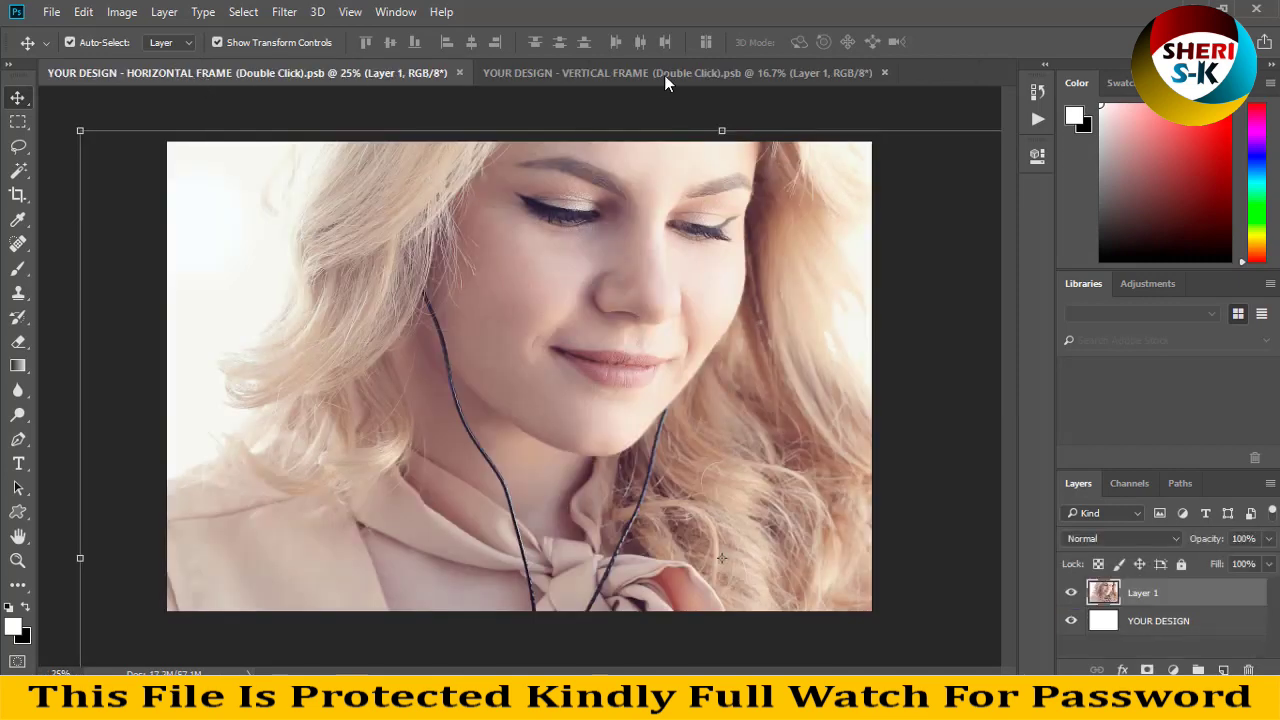
left_click(459, 72)
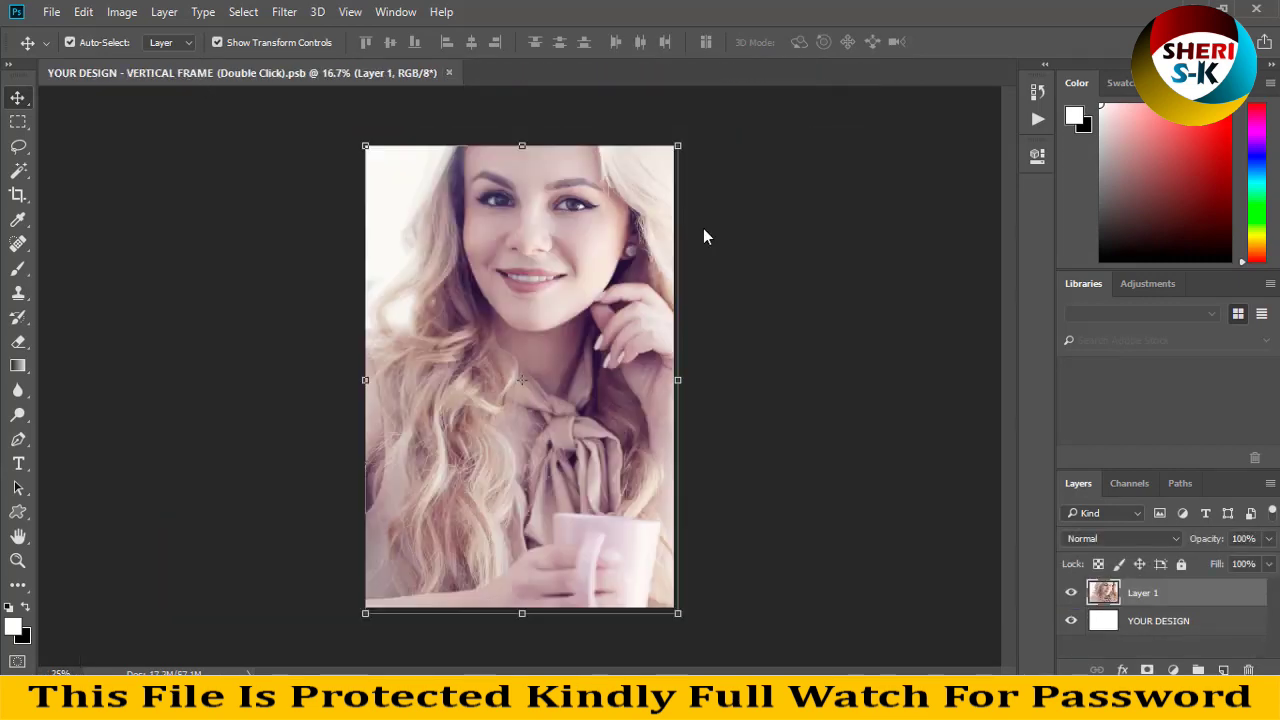
left_click(449, 74)
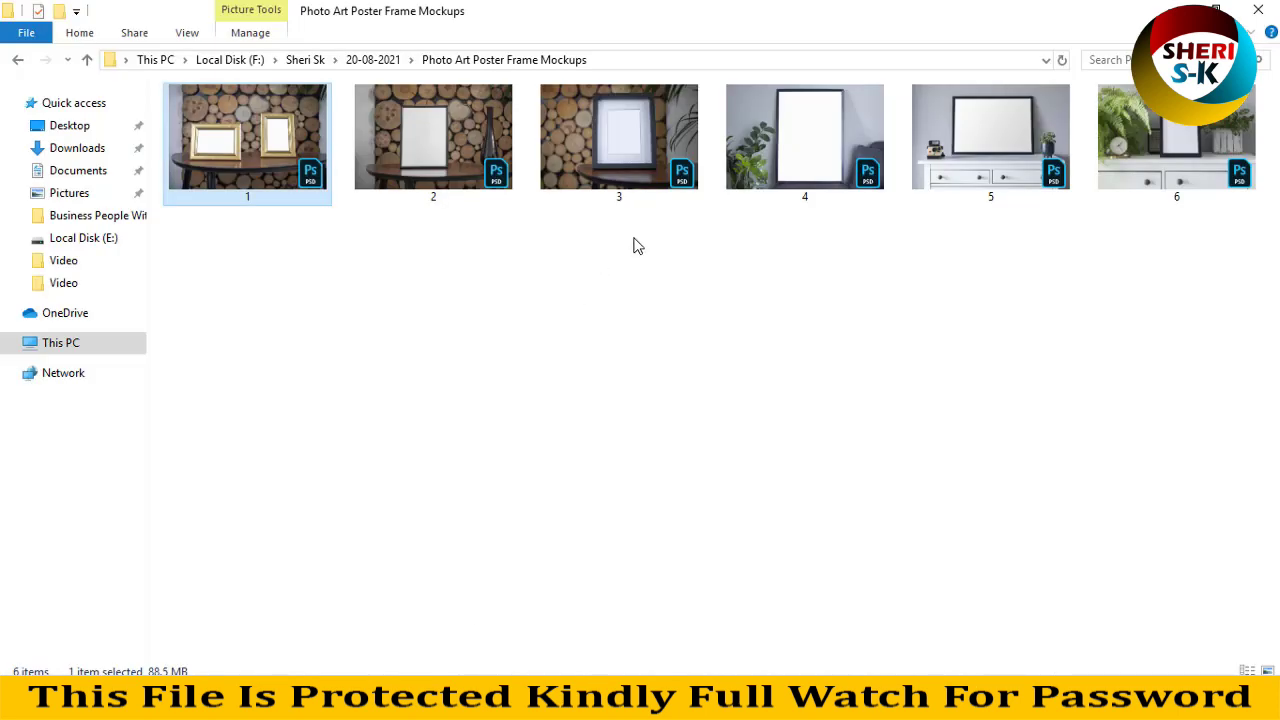
- Drag mockup 4.psd from the mockups folder into Photoshop
left_click(970, 165)
left_click(782, 155)
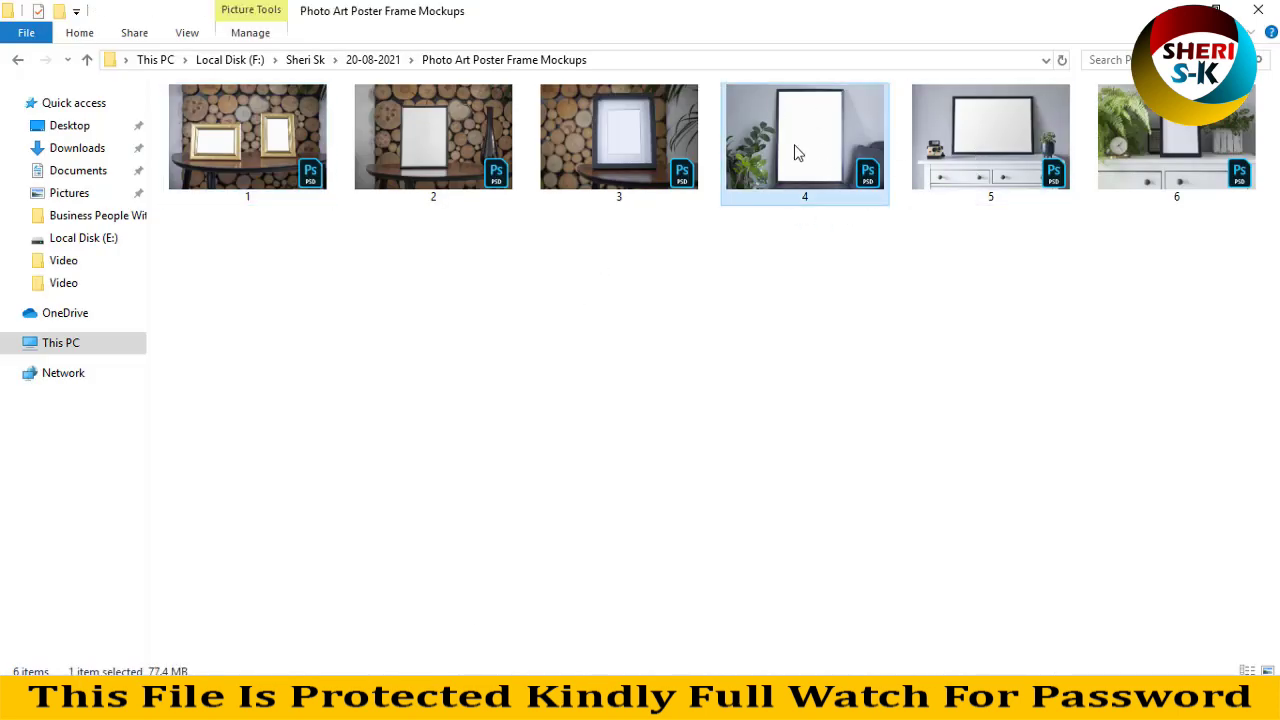
left_click_drag(814, 129, 393, 168)
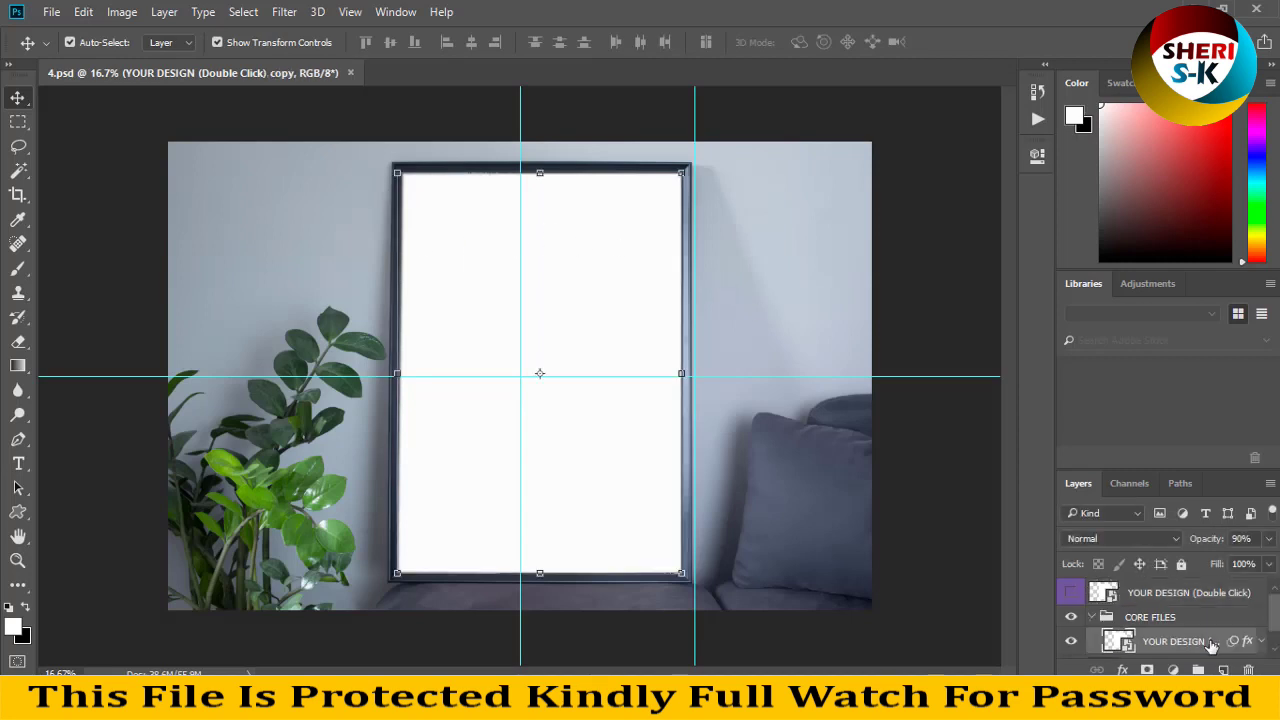
- Open mockup 4's YOUR DESIGN (Double Click) smart object as its own document
left_click(1106, 598)
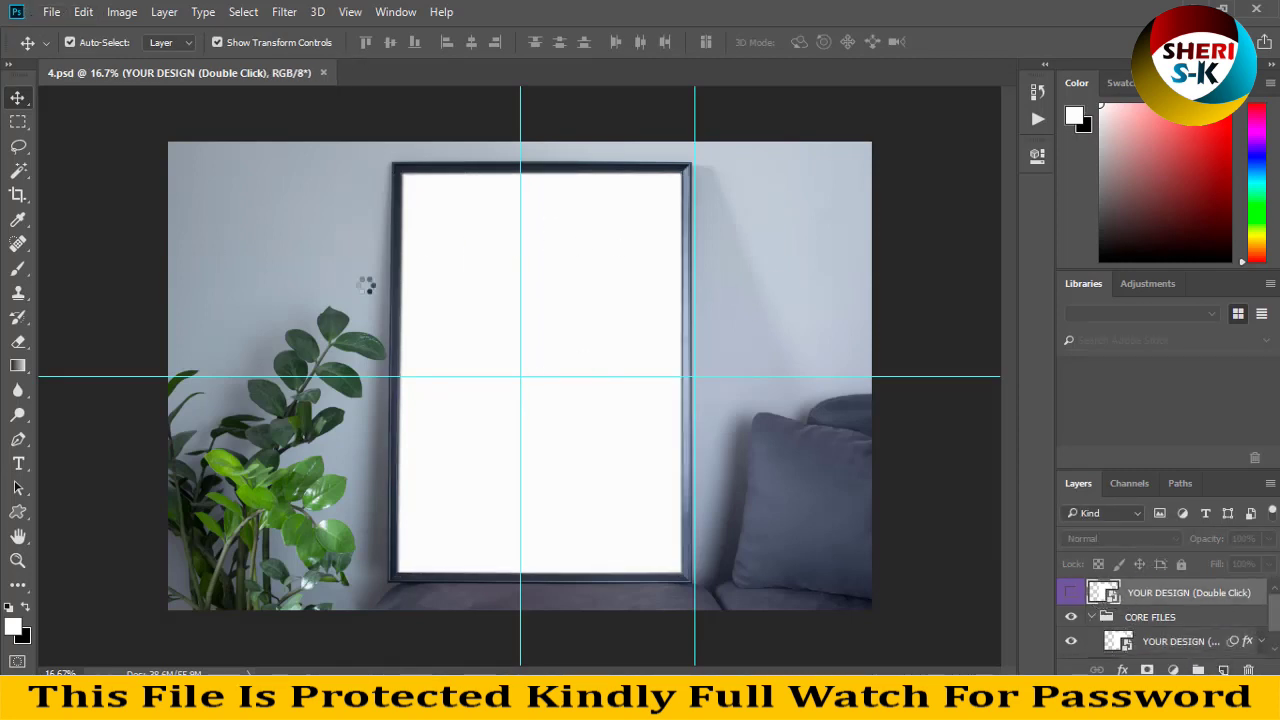
left_click(51, 11)
- Place AdobeStock_296792867 onto the YOUR DESIGN canvas, centre her face, and save
left_click(72, 50)
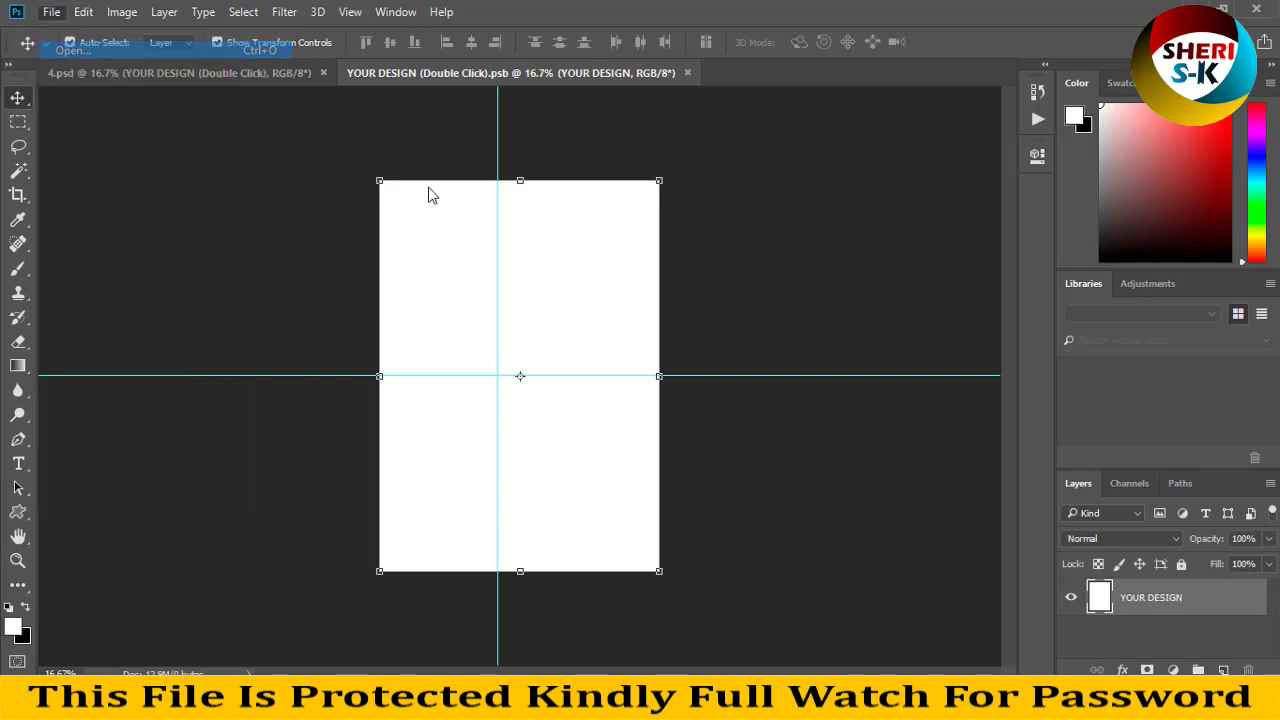
left_click(445, 340)
scroll(469, 250, "down", 3)
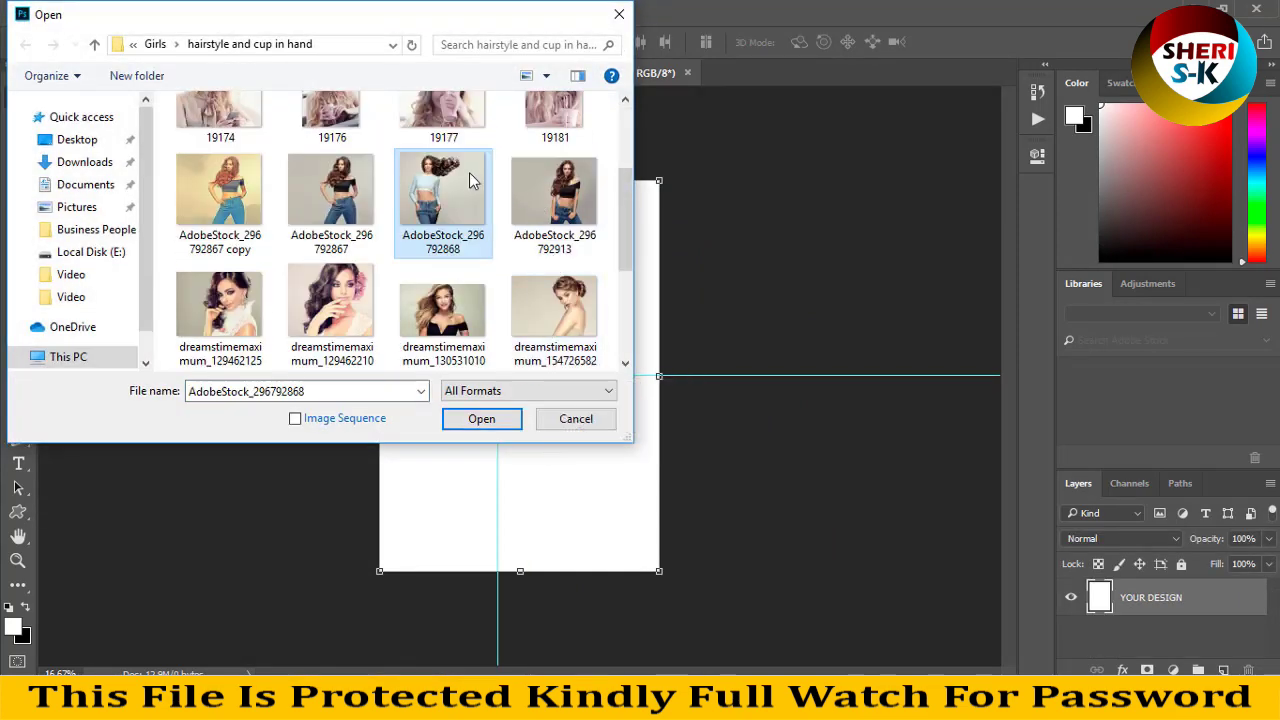
double_click(331, 195)
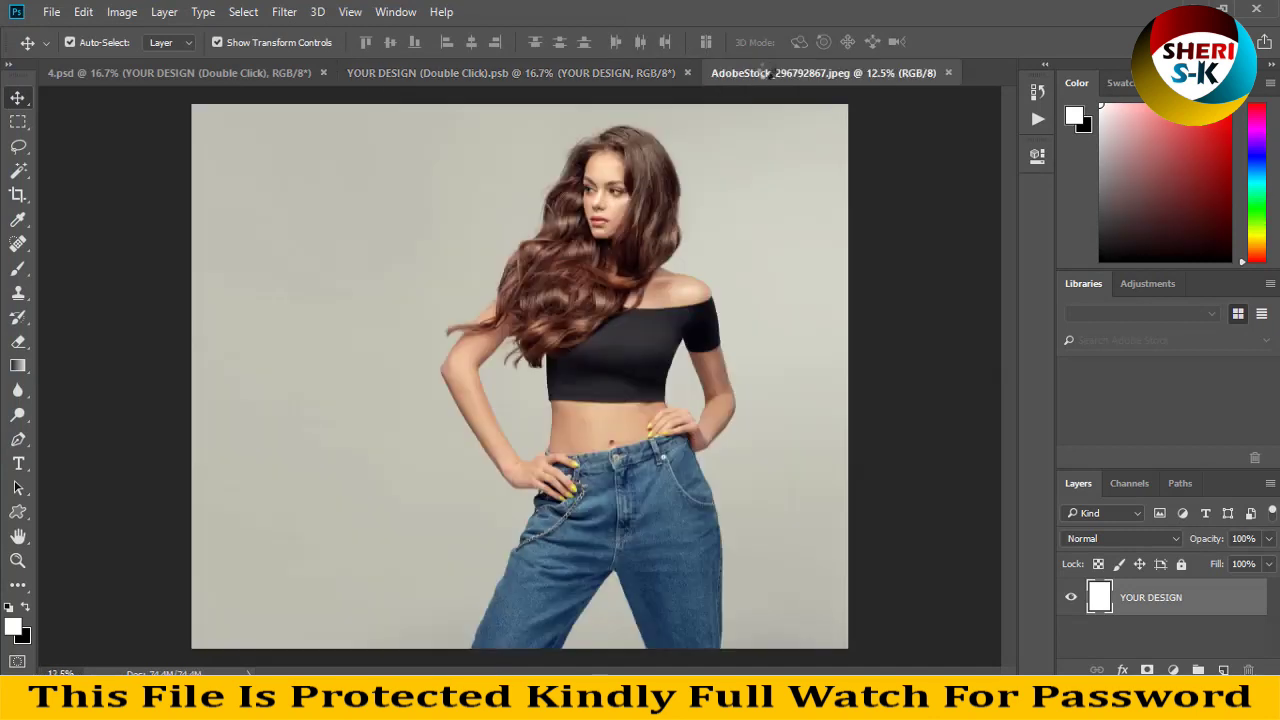
left_click_drag(768, 72, 888, 231)
left_click_drag(1077, 394, 455, 343)
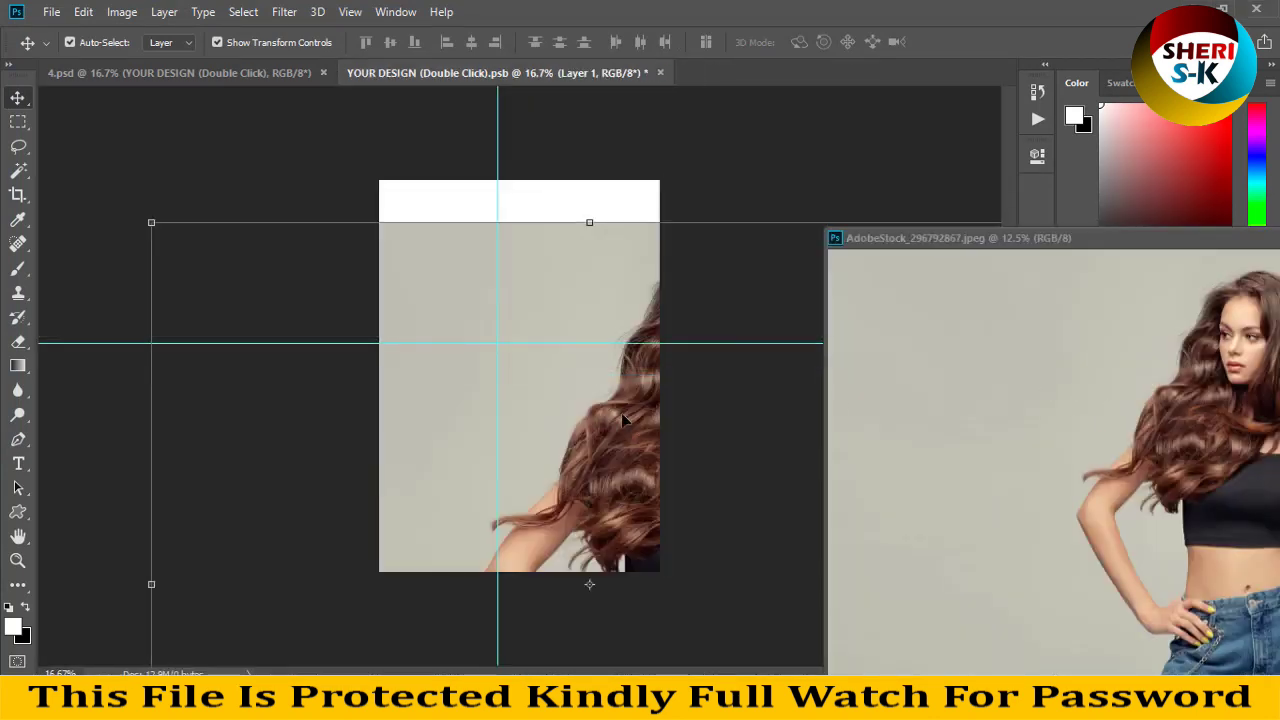
left_click_drag(622, 420, 445, 351)
key("ctrl+s")
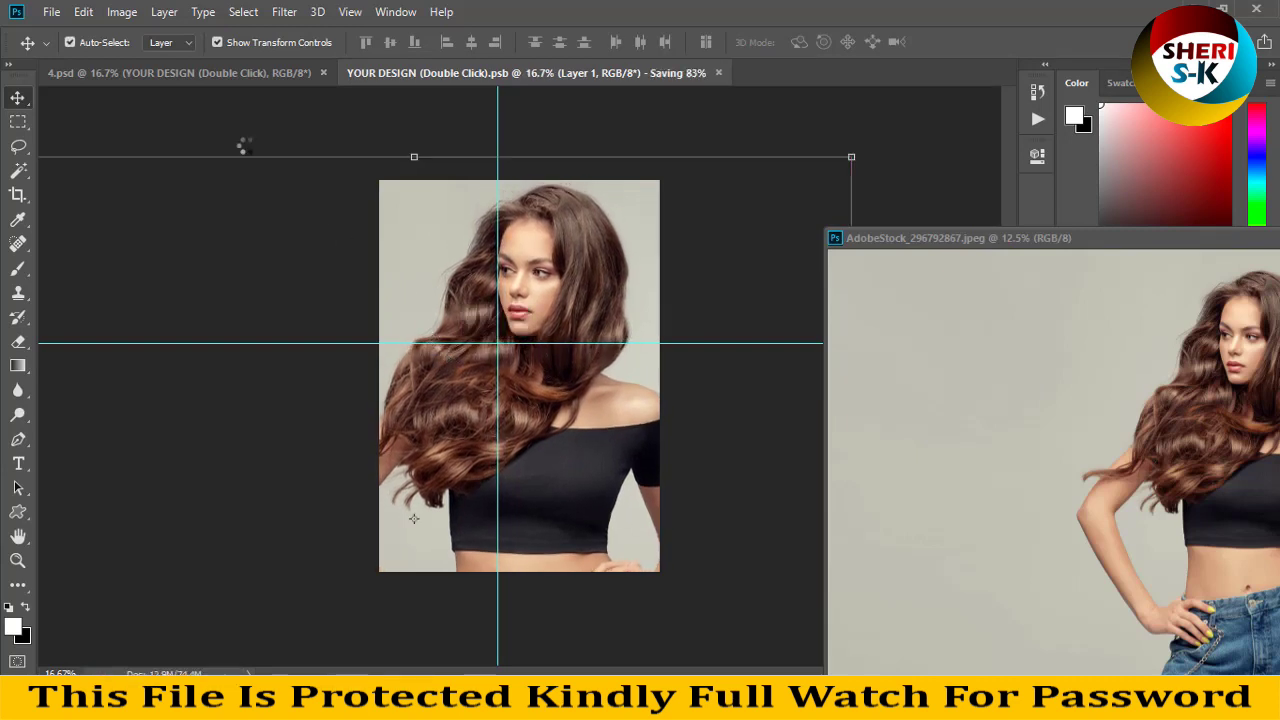
- Check 4.psd, then close all documents without saving and return to the mockups folder
left_click(242, 74)
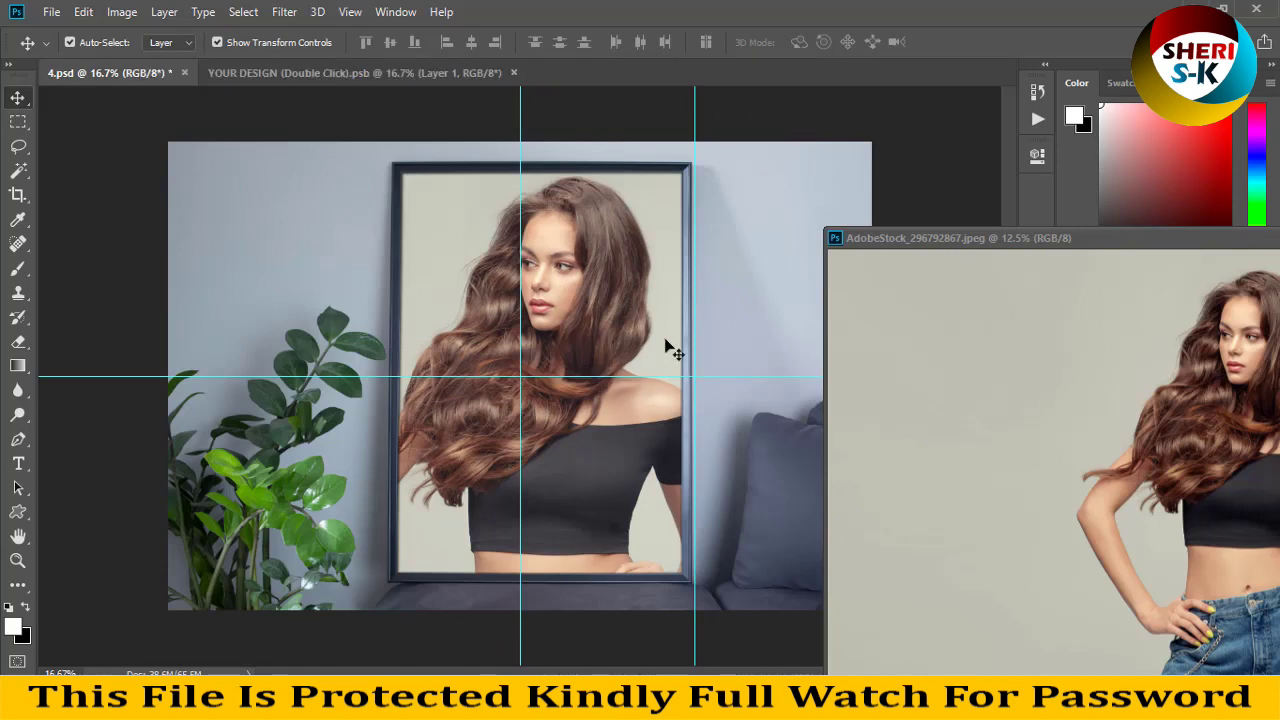
left_click(513, 72)
left_click_drag(1100, 240, 449, 219)
left_click(825, 215)
left_click(184, 73)
left_click(666, 280)
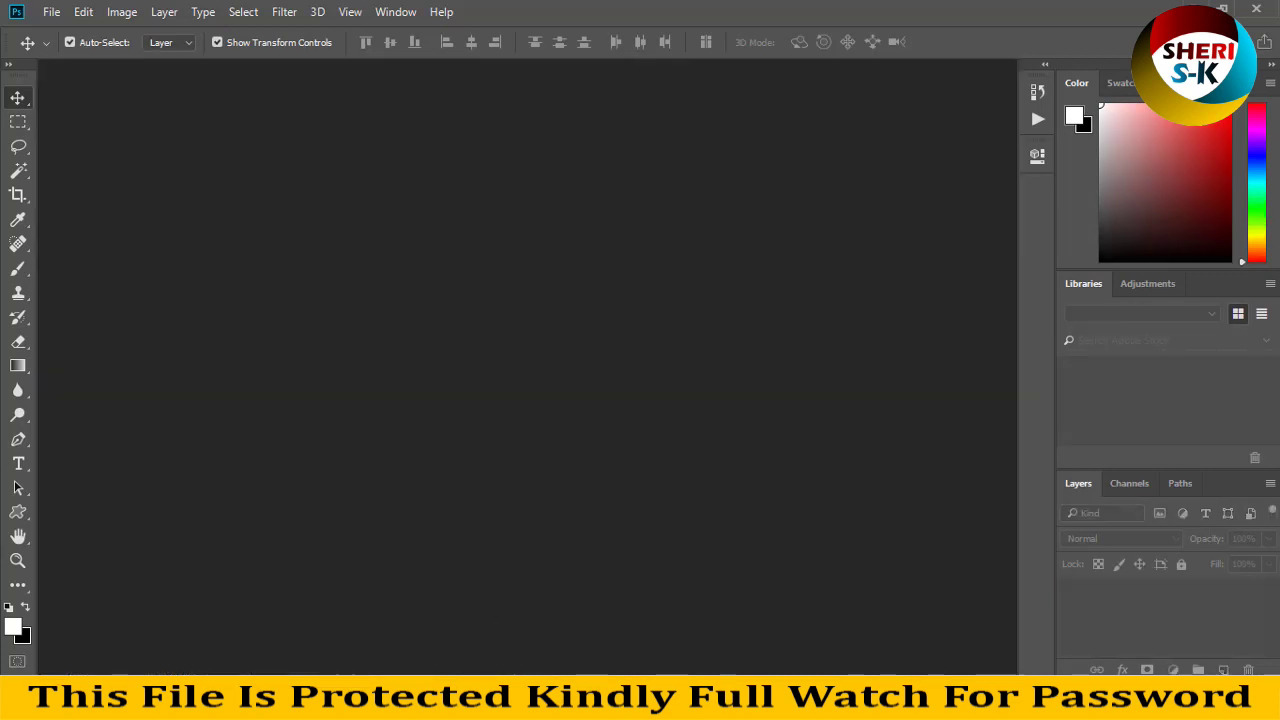
key("alt+Tab")
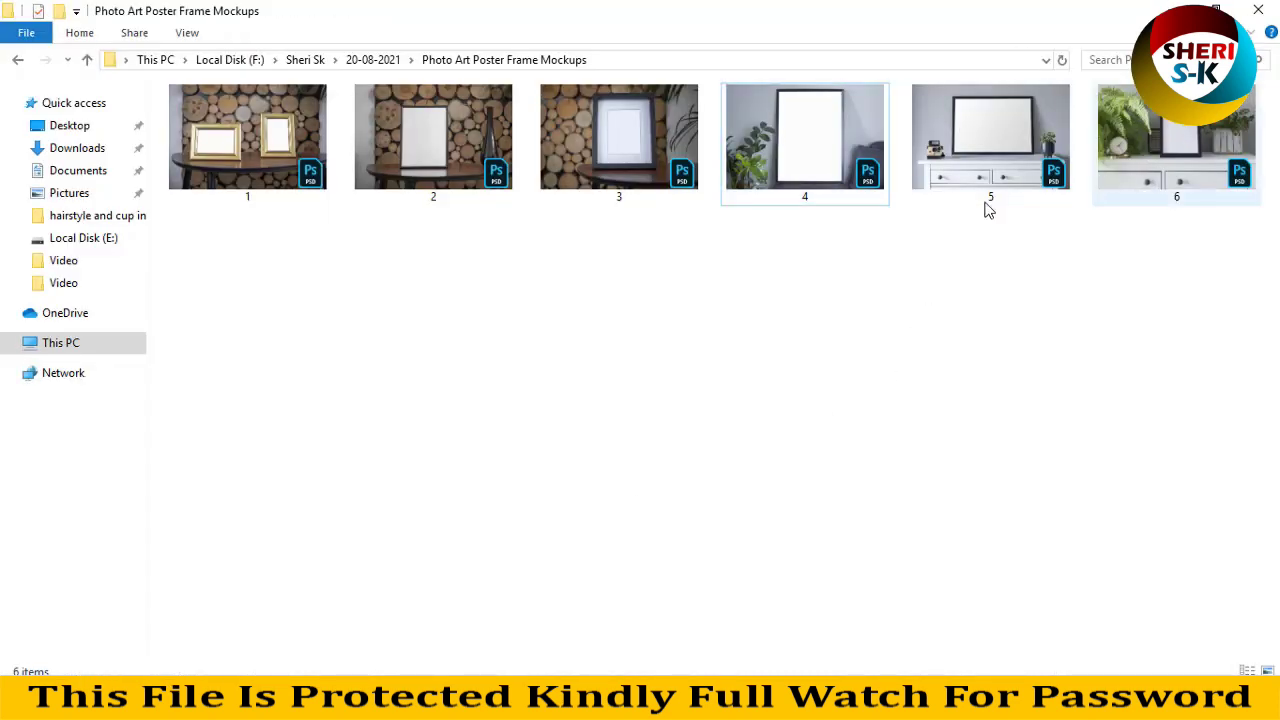
- Browse the mockup thumbnails, then drag mockup 3.psd into Photoshop
left_click(600, 130)
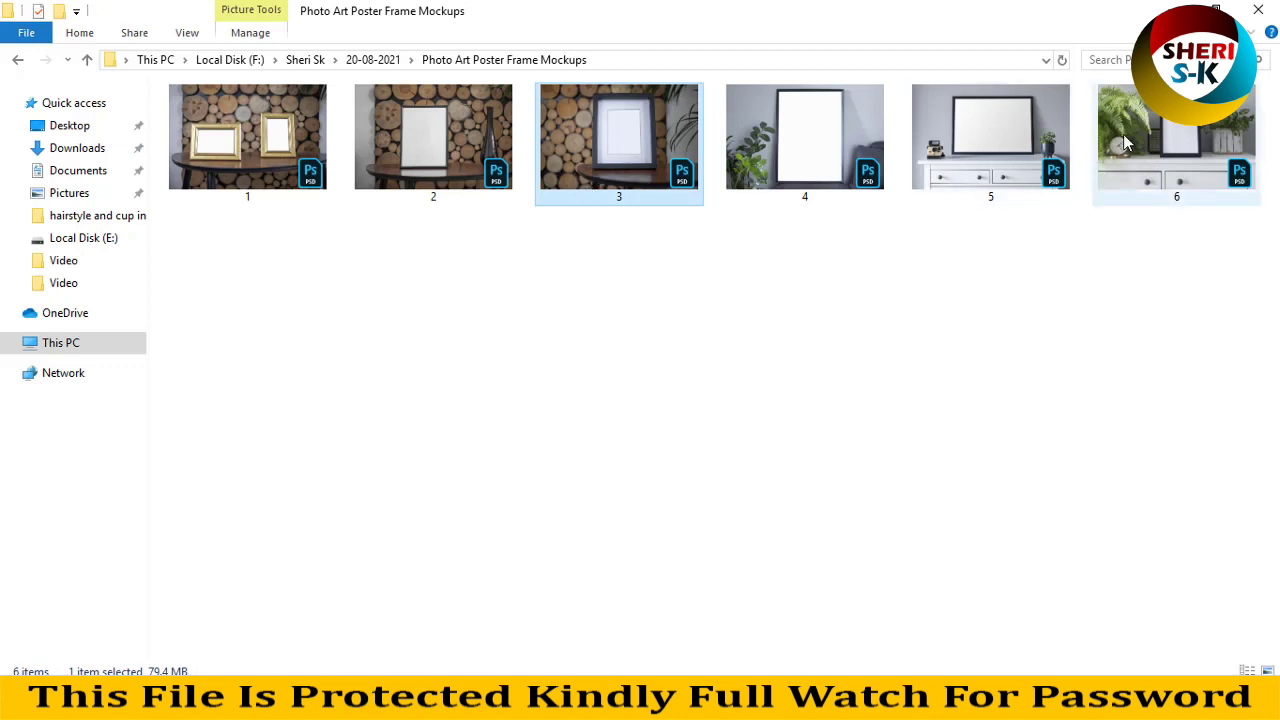
left_click(1005, 160)
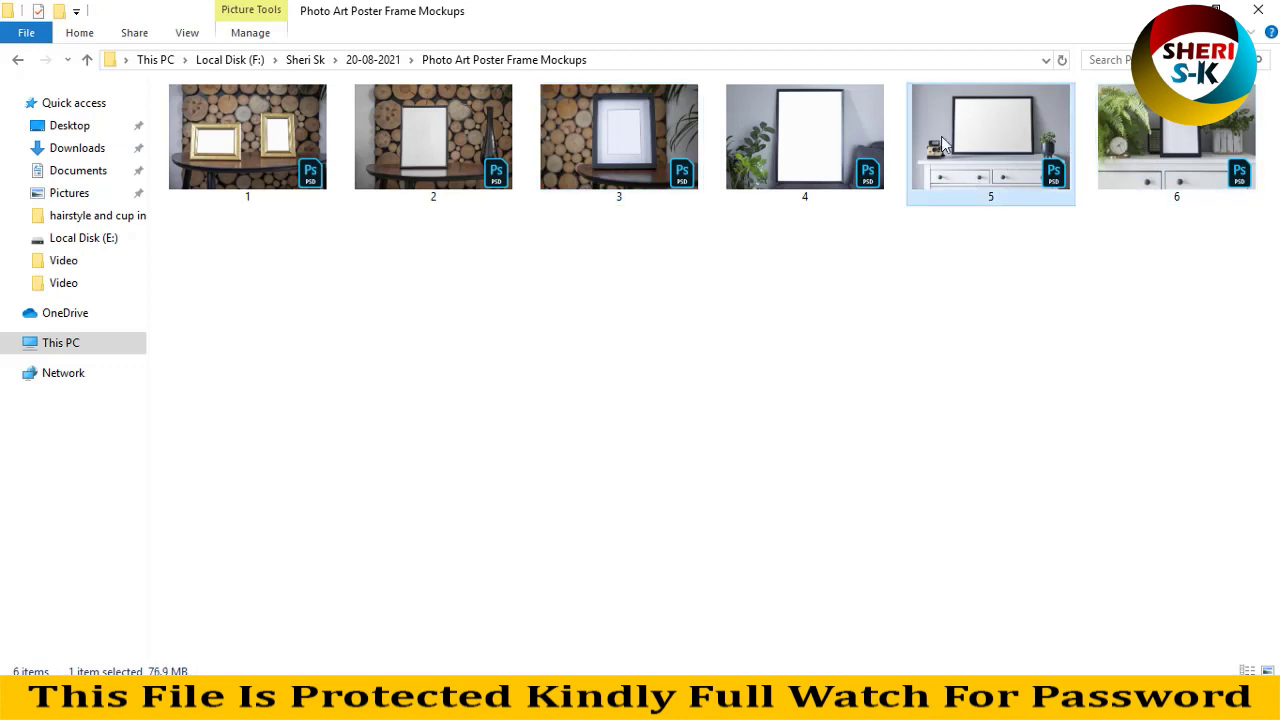
left_click(1168, 196)
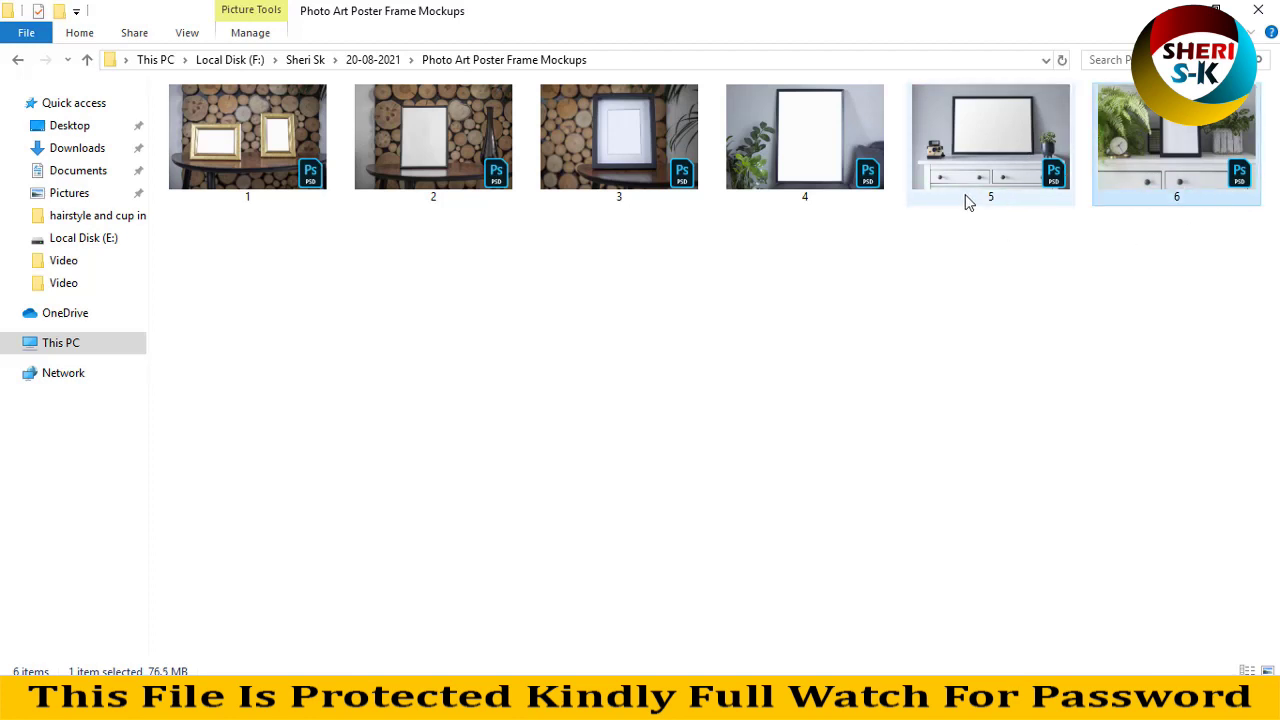
left_click_drag(740, 270, 470, 165)
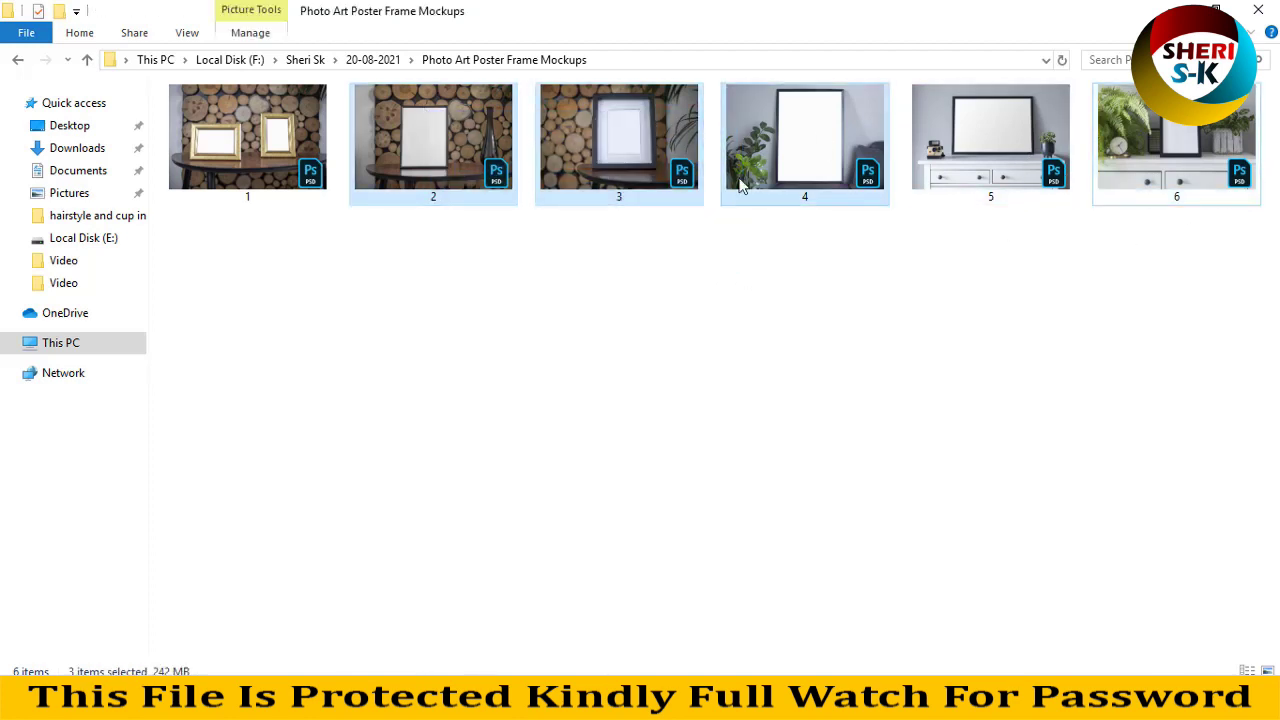
left_click(288, 178)
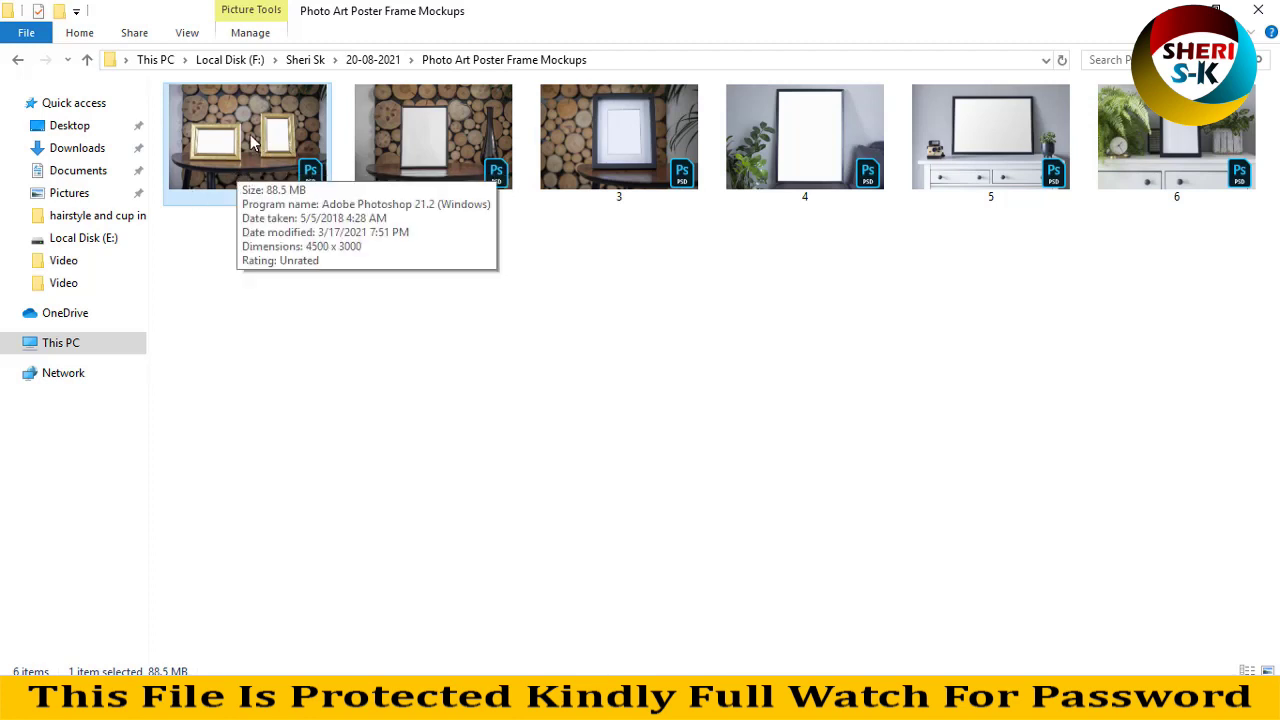
left_click_drag(605, 150, 426, 223)
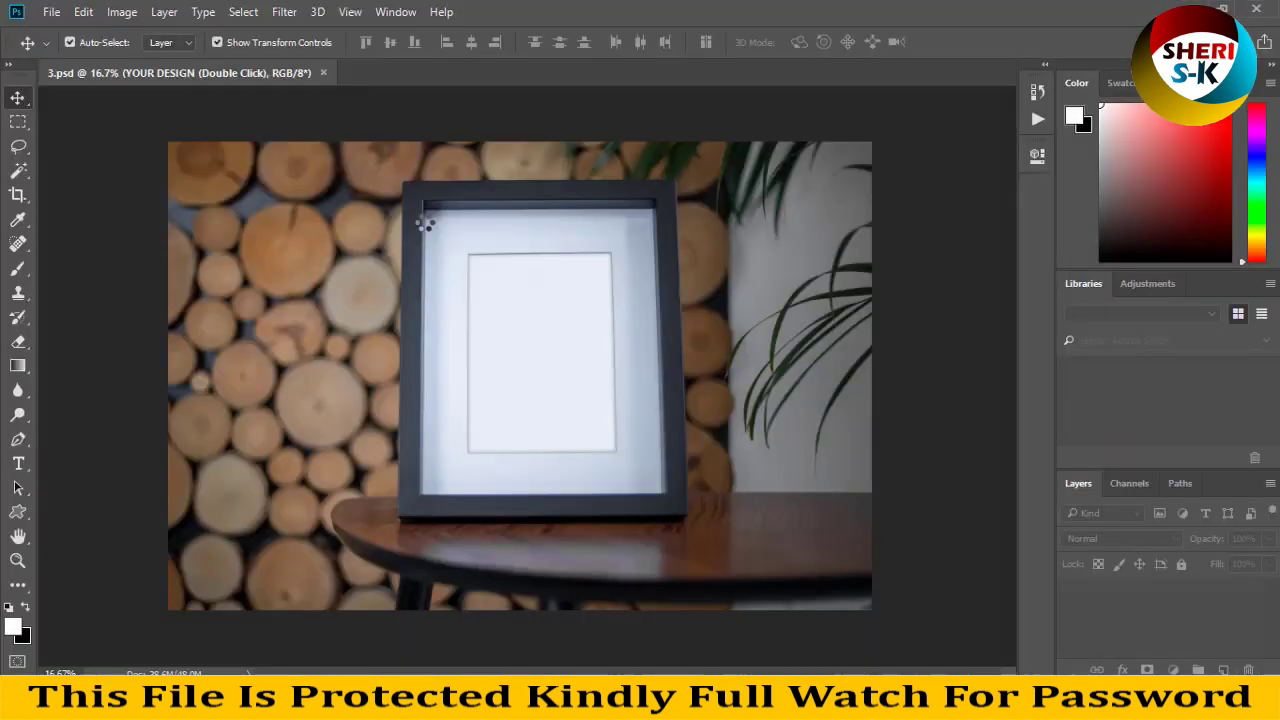
- Open mockup 3's YOUR DESIGN smart object and the shutterstock_1329278387.jpg portrait
left_click(528, 324)
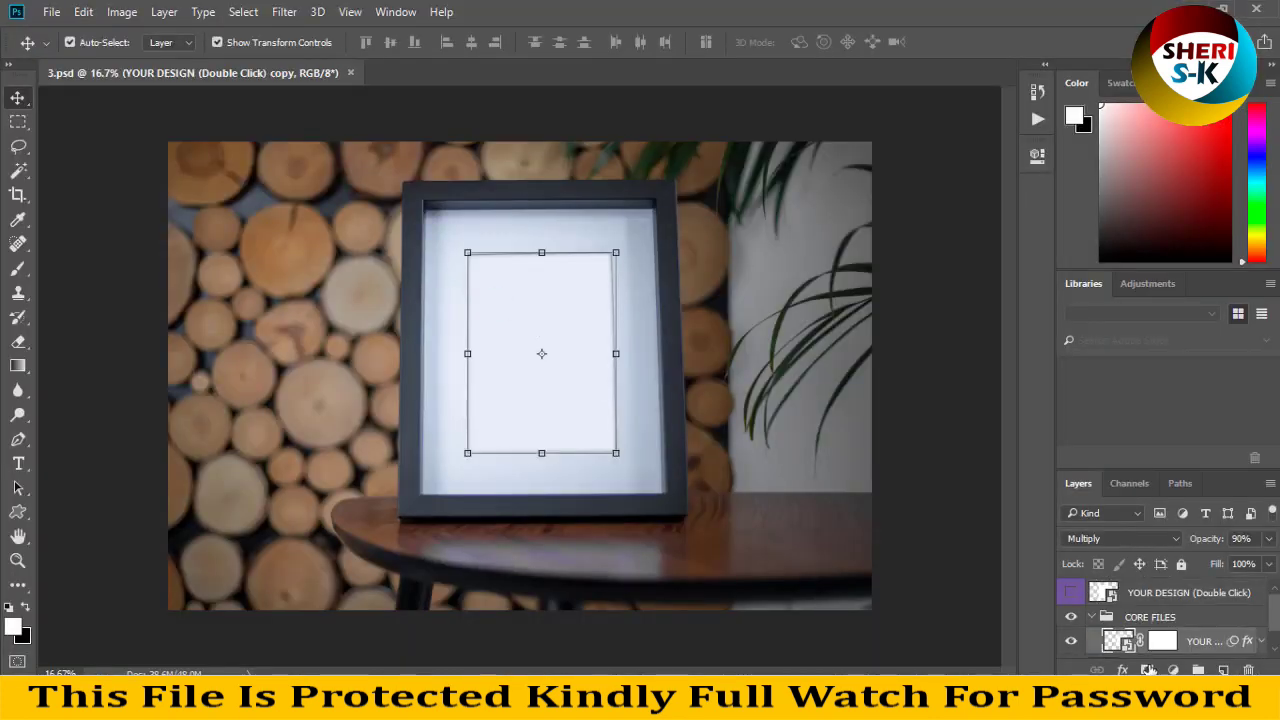
double_click(1126, 645)
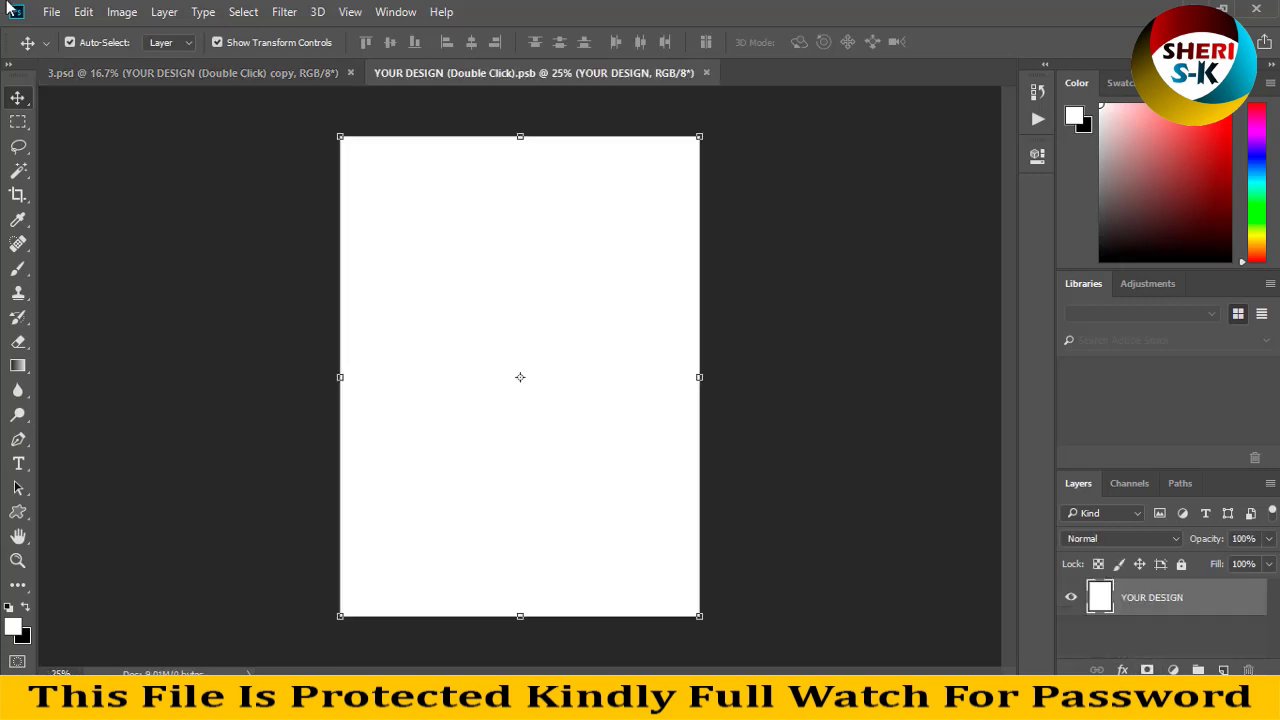
left_click(51, 12)
left_click(60, 46)
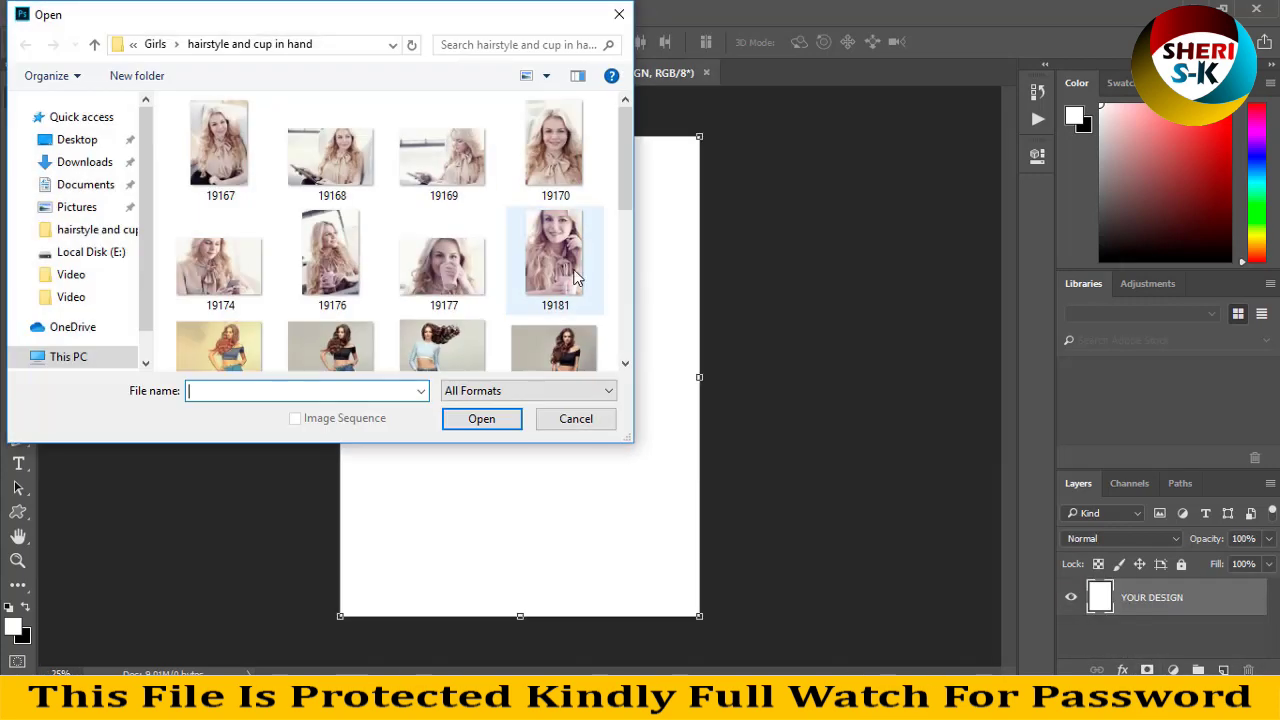
scroll(575, 280, "down", 5)
scroll(575, 280, "down", 1)
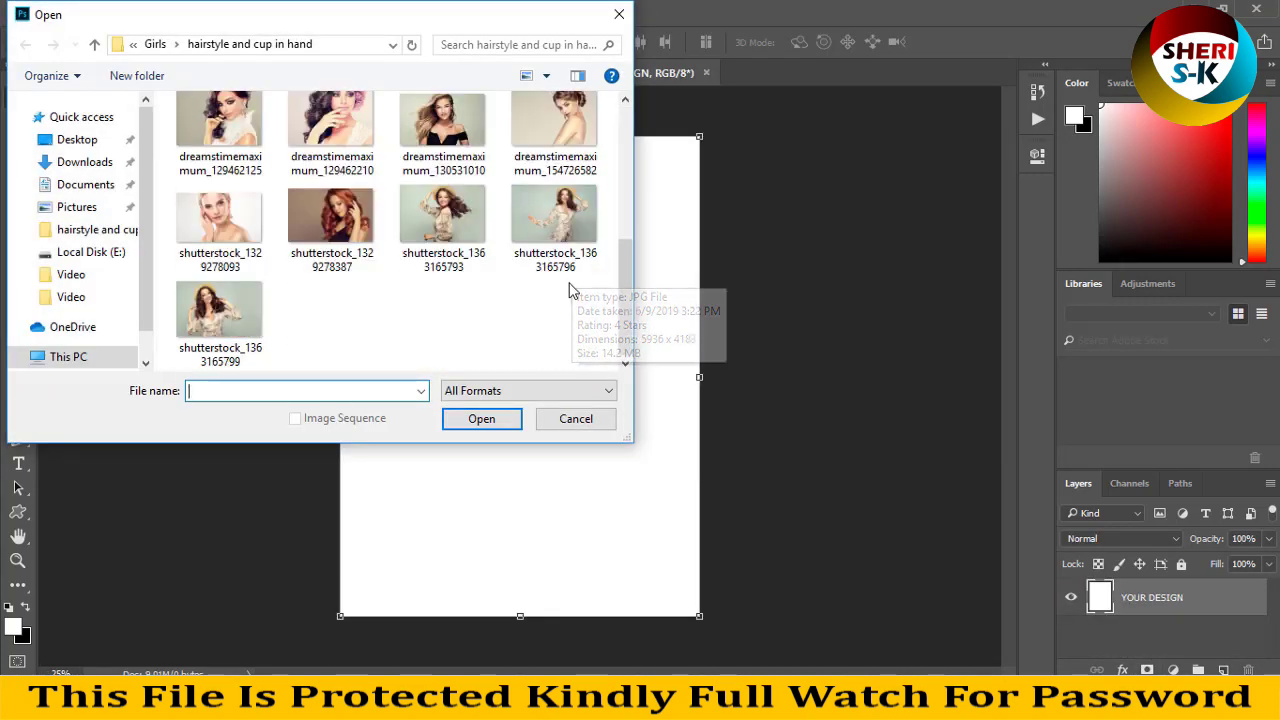
left_click(348, 233)
double_click(348, 233)
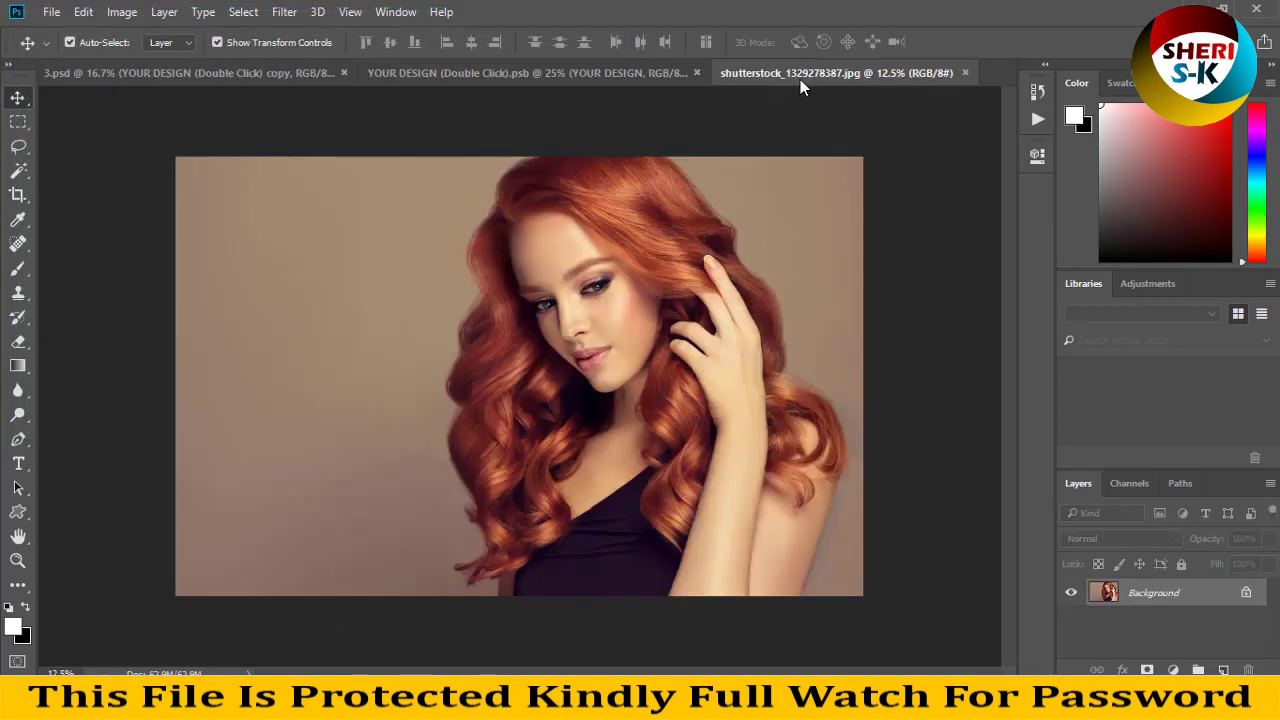
- Move the portrait onto the design canvas, save, return to 3.psd, and close the portrait
left_click_drag(802, 75, 870, 168)
left_click_drag(1046, 342, 457, 318)
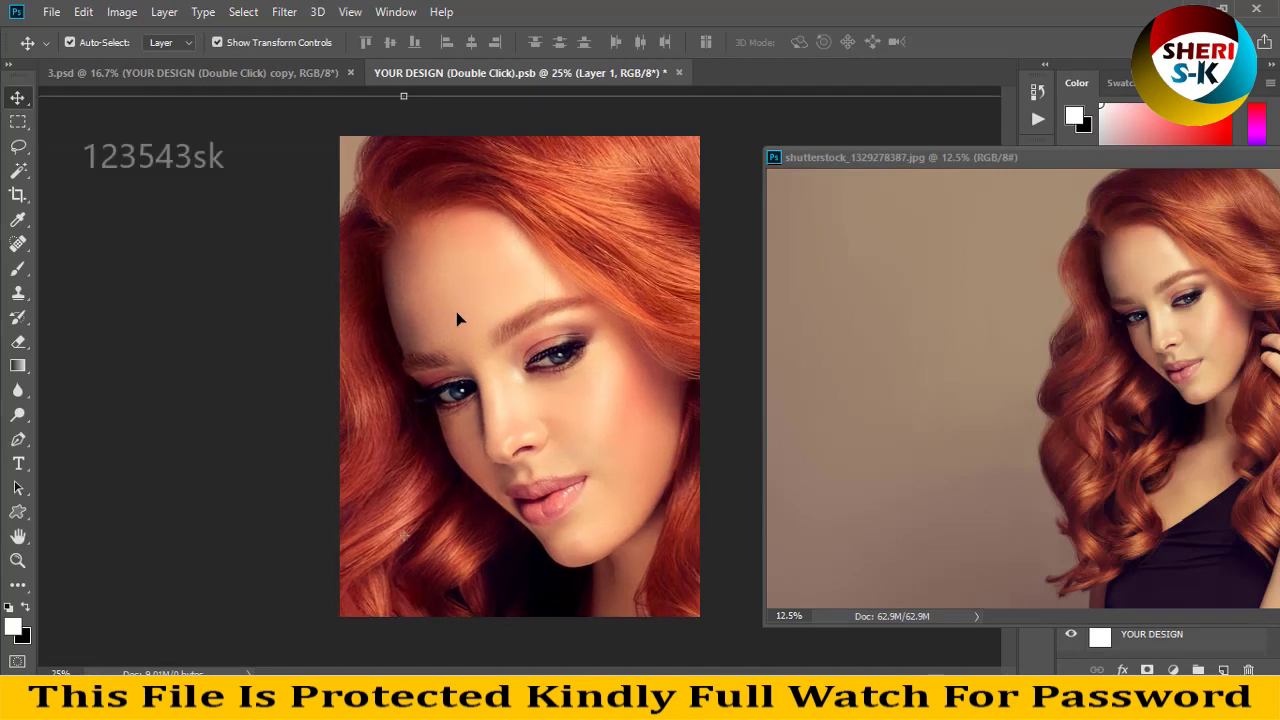
key("ctrl+s")
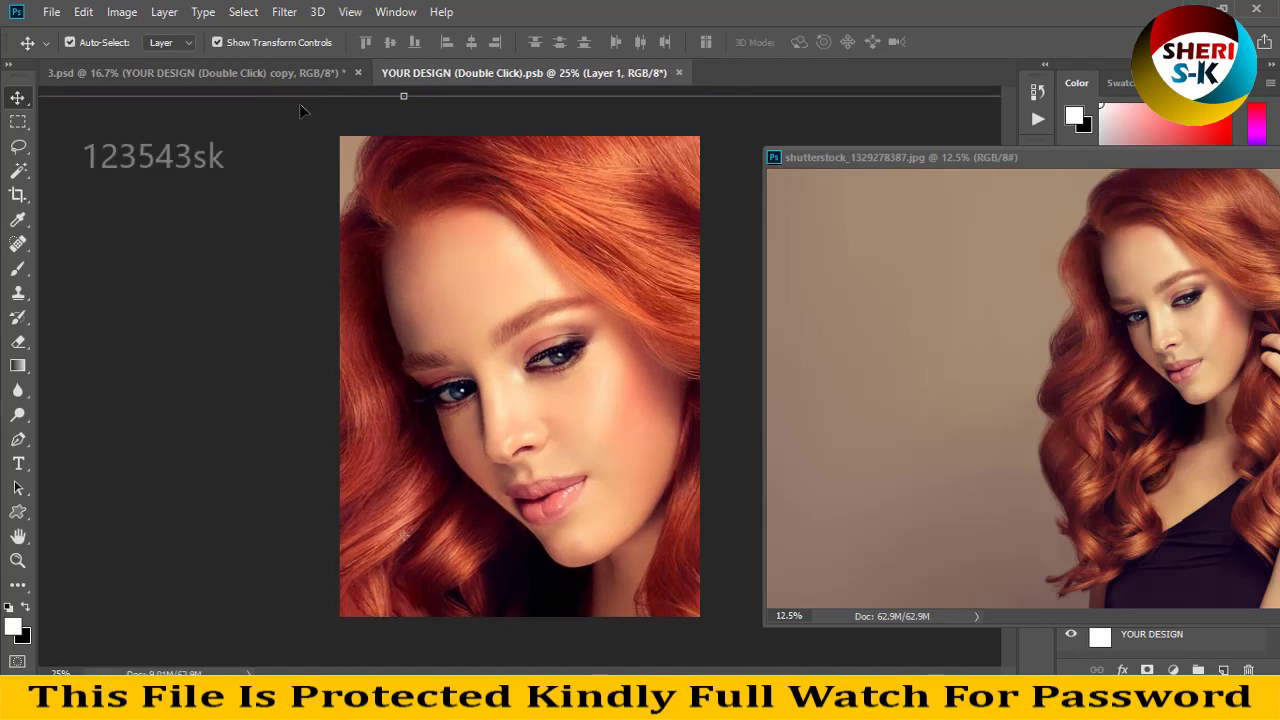
left_click(269, 77)
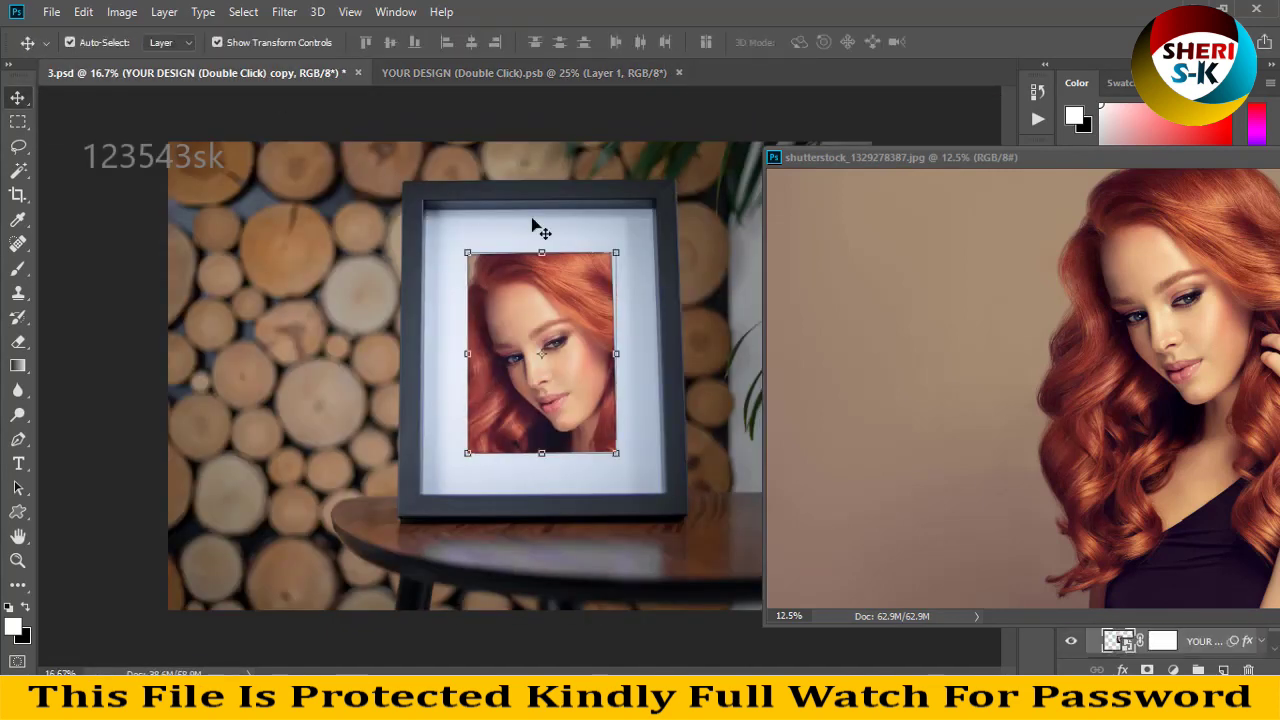
left_click_drag(1068, 161, 330, 256)
left_click(596, 258)
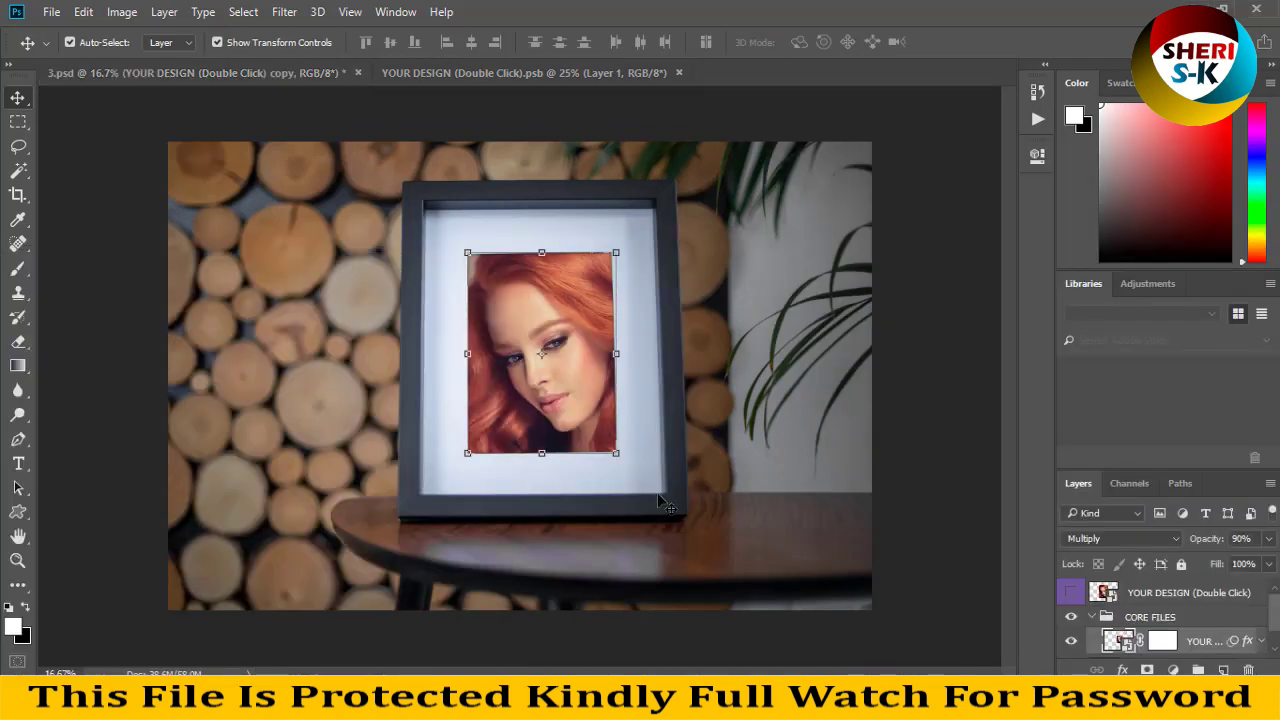
left_click(18, 121)
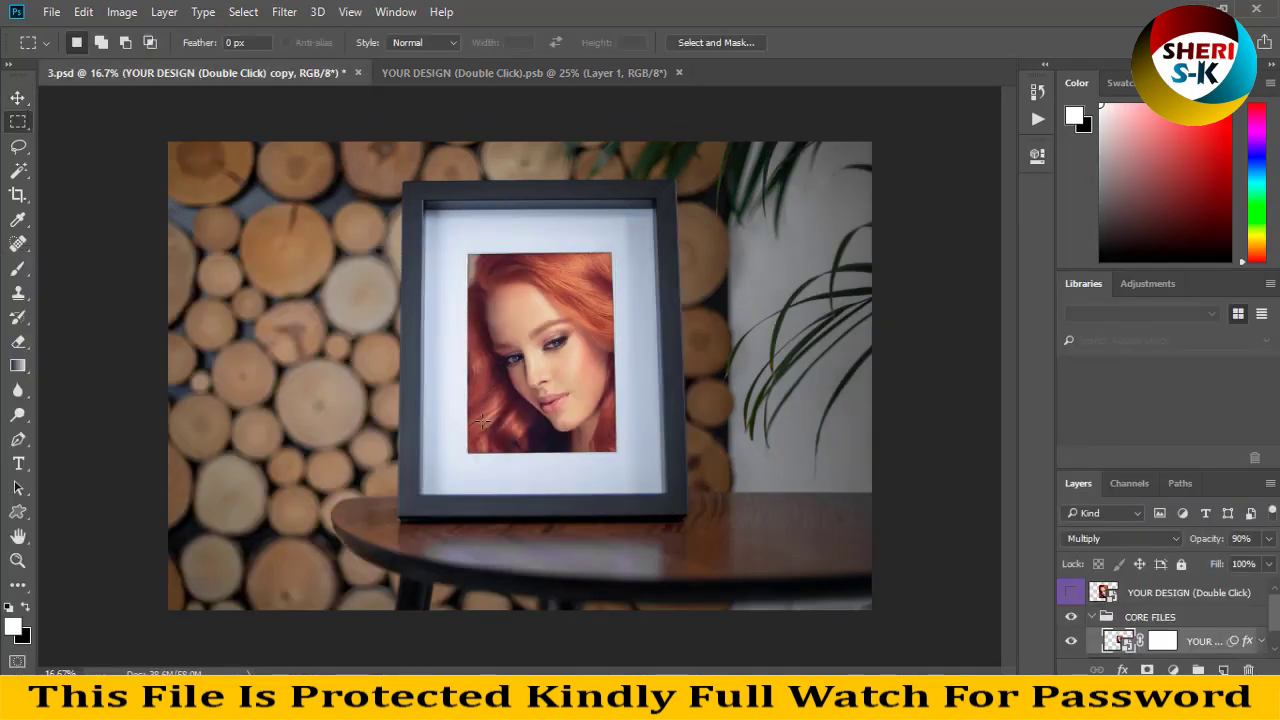
- Type the caption 17-Sep-1996 at 36 pt on the mat below the portrait and select it
left_click(18, 463)
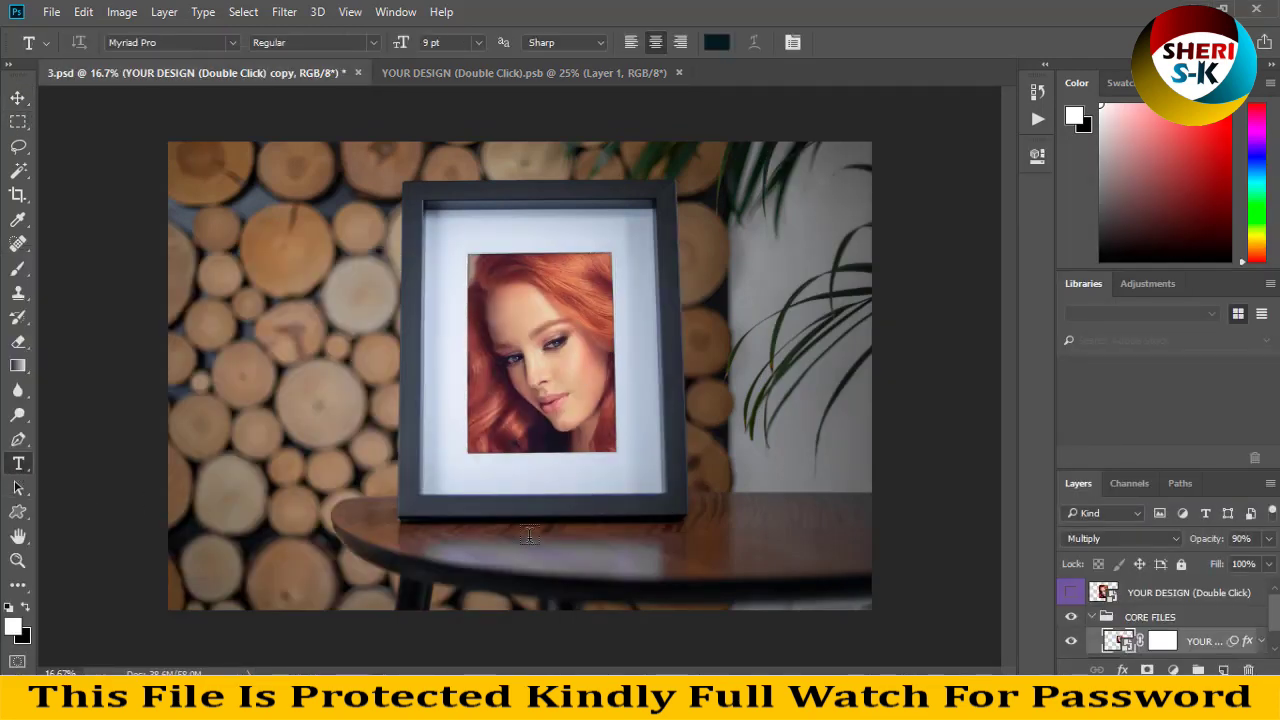
left_click(470, 478)
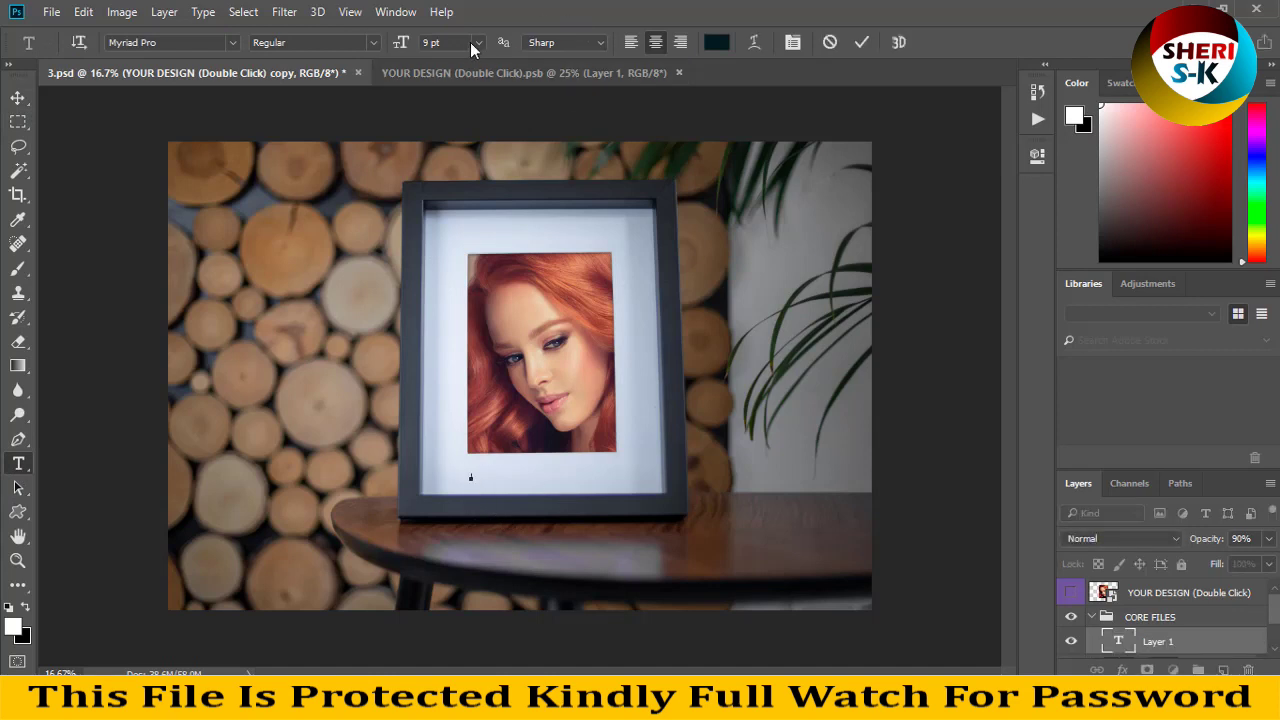
left_click(474, 44)
left_click(461, 355)
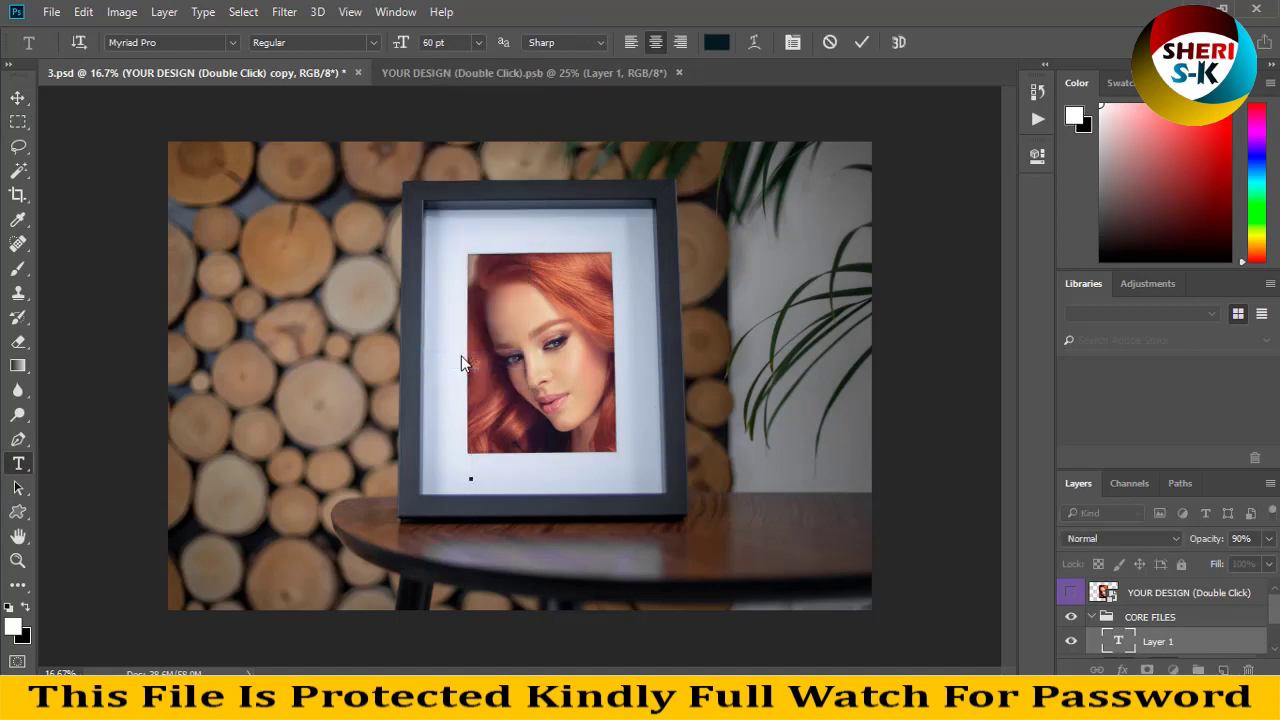
left_click(478, 44)
left_click(503, 317)
type("17-Sep-199")
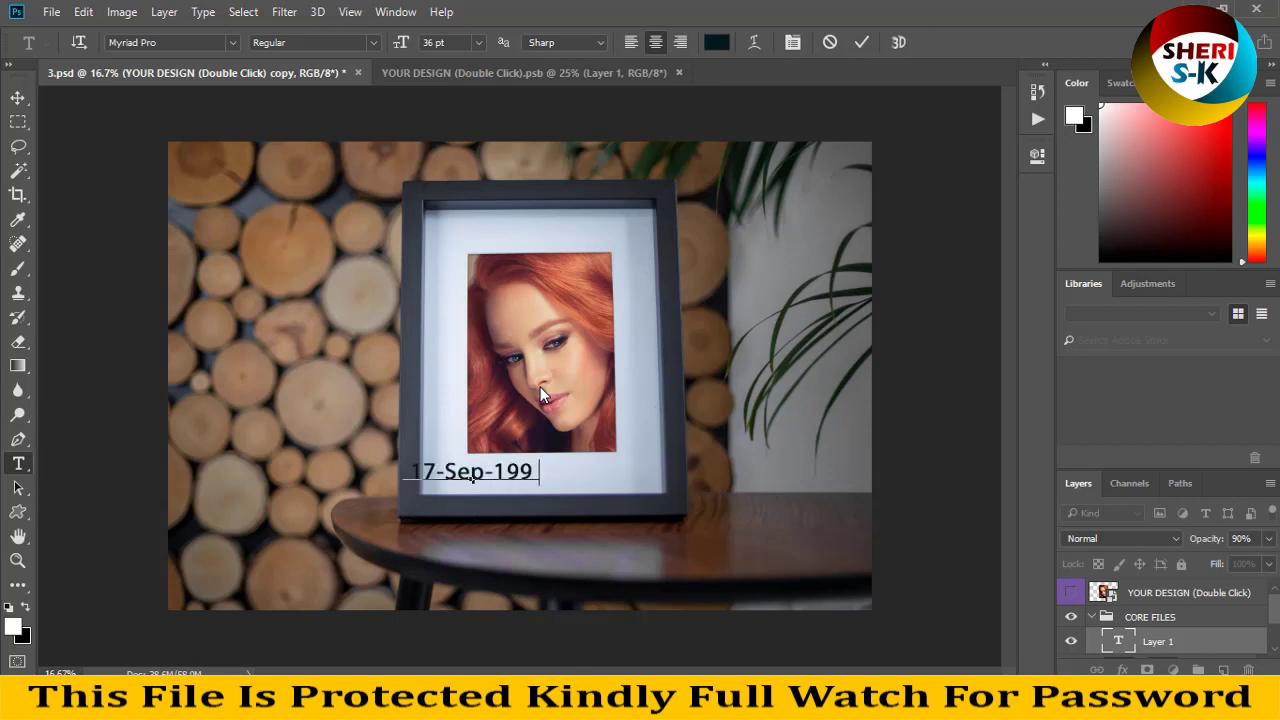
type("6")
key("ctrl+a")
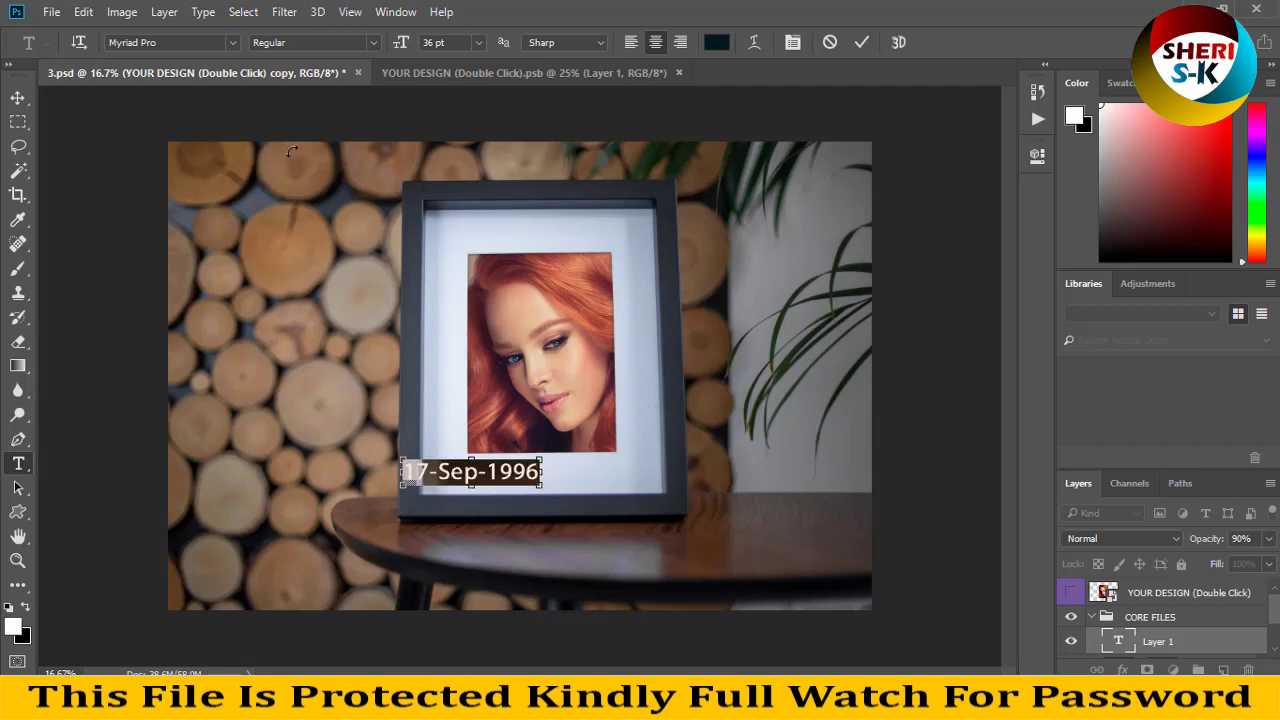
- Set the 17-Sep-1996 date caption in Segoe Print at a smaller text size
left_click(235, 42)
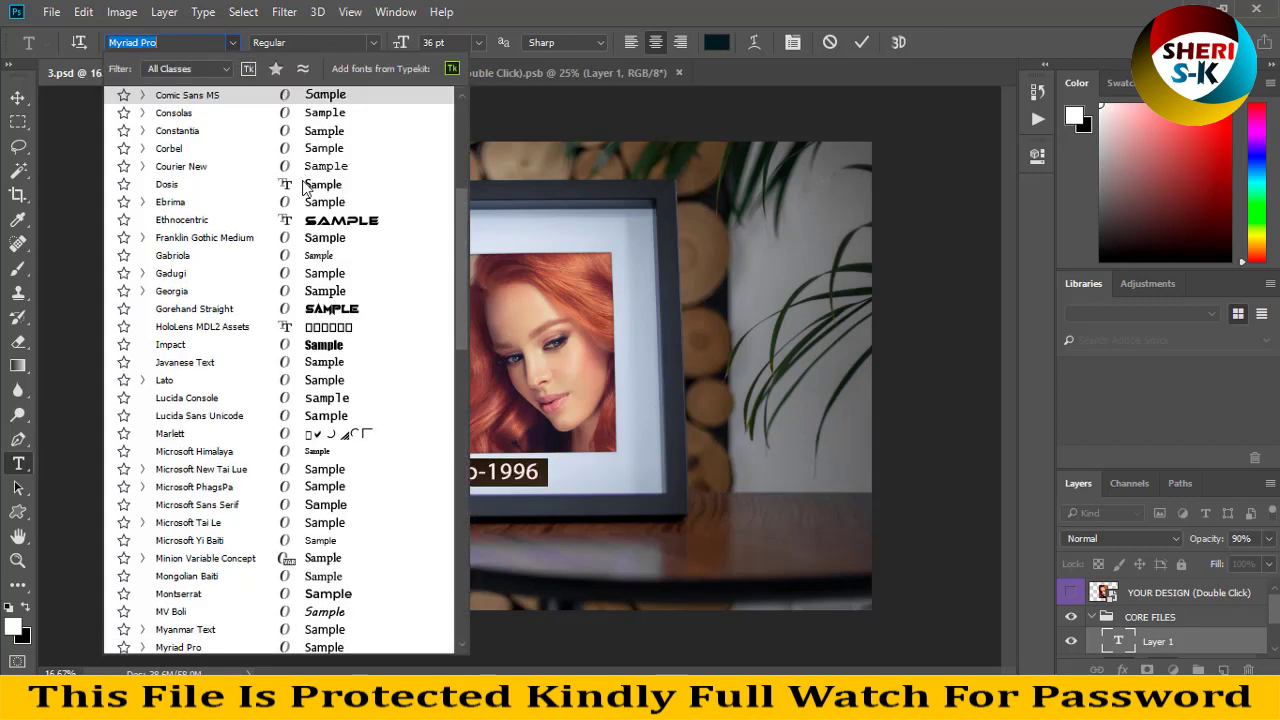
scroll(297, 258, "up", 5)
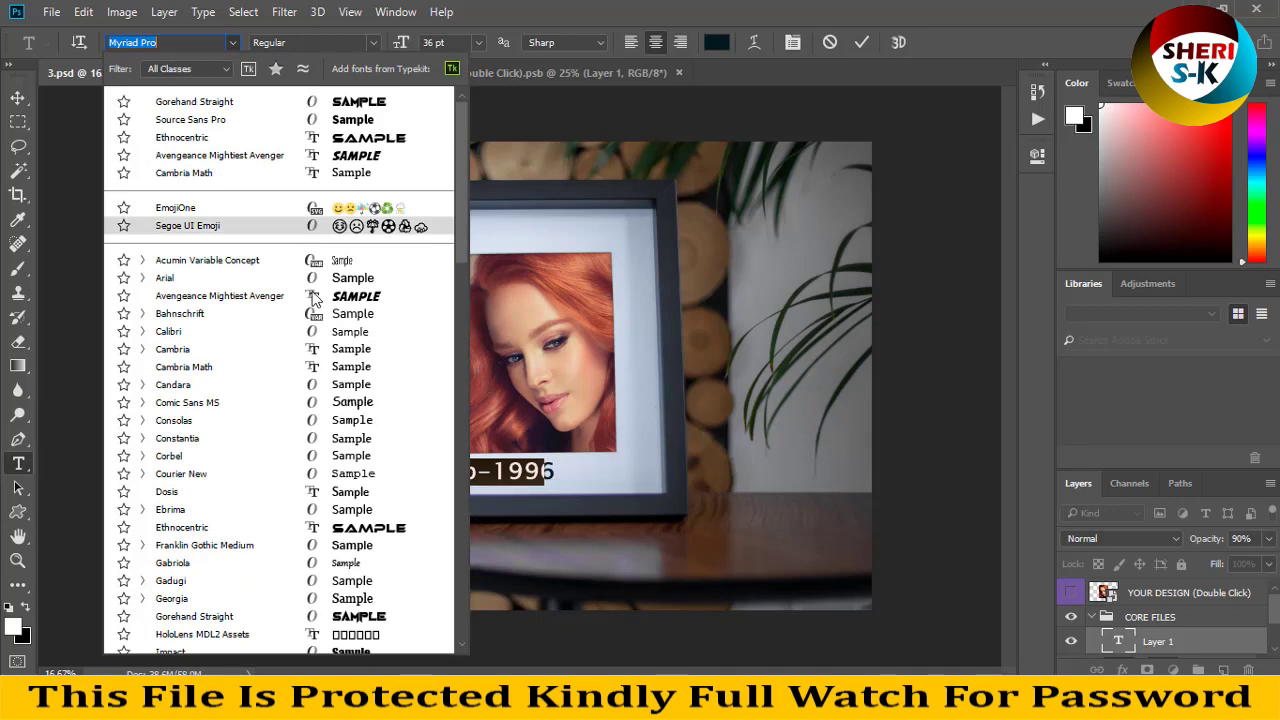
scroll(306, 251, "down", 3)
scroll(322, 450, "down", 7)
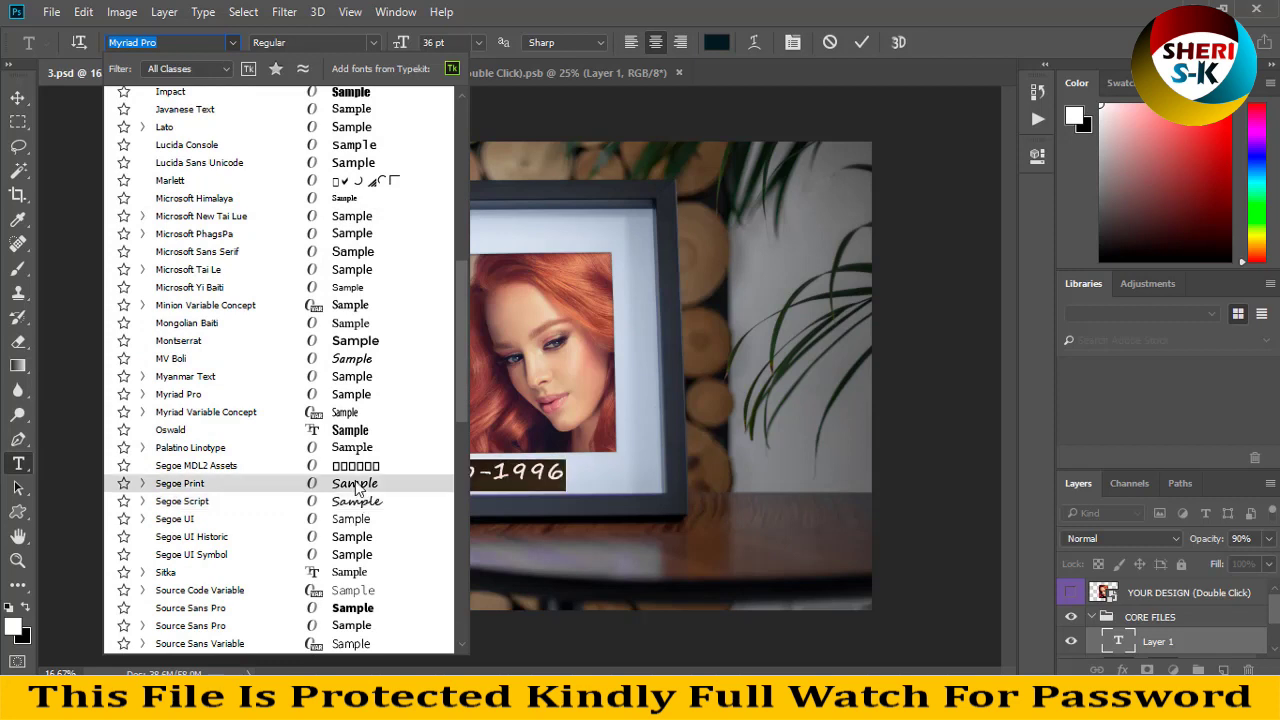
left_click(355, 485)
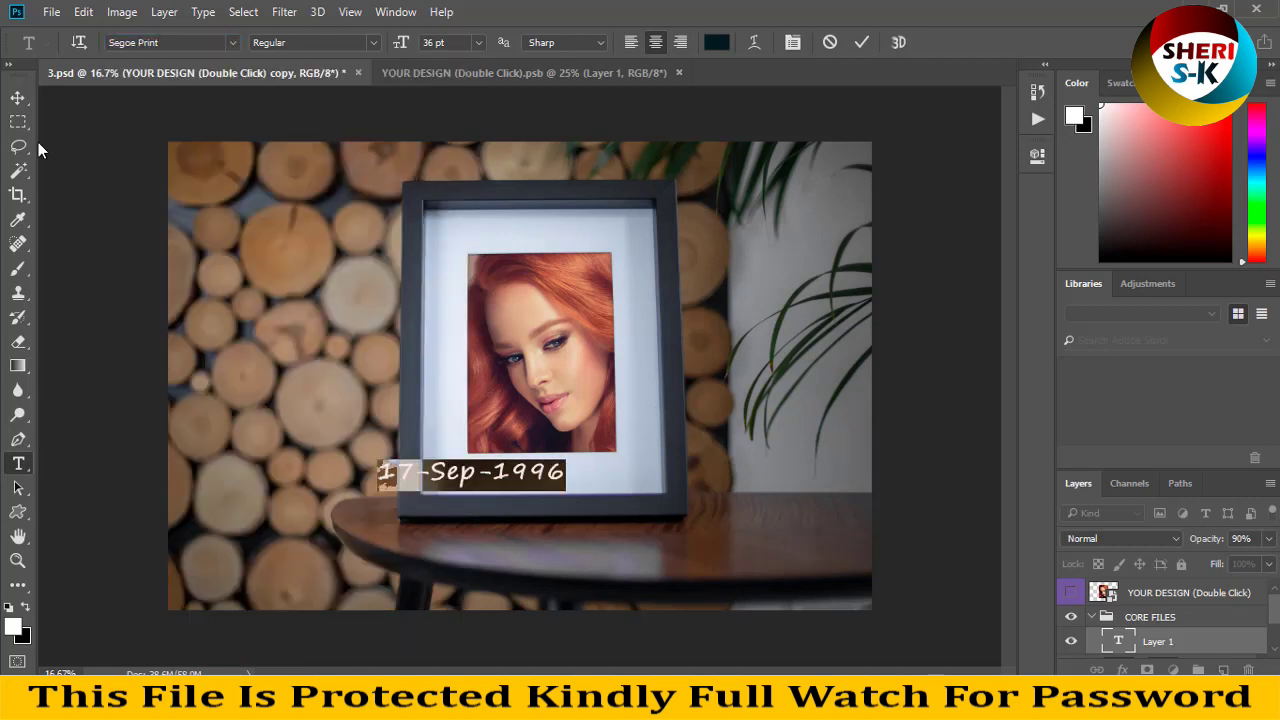
left_click(483, 44)
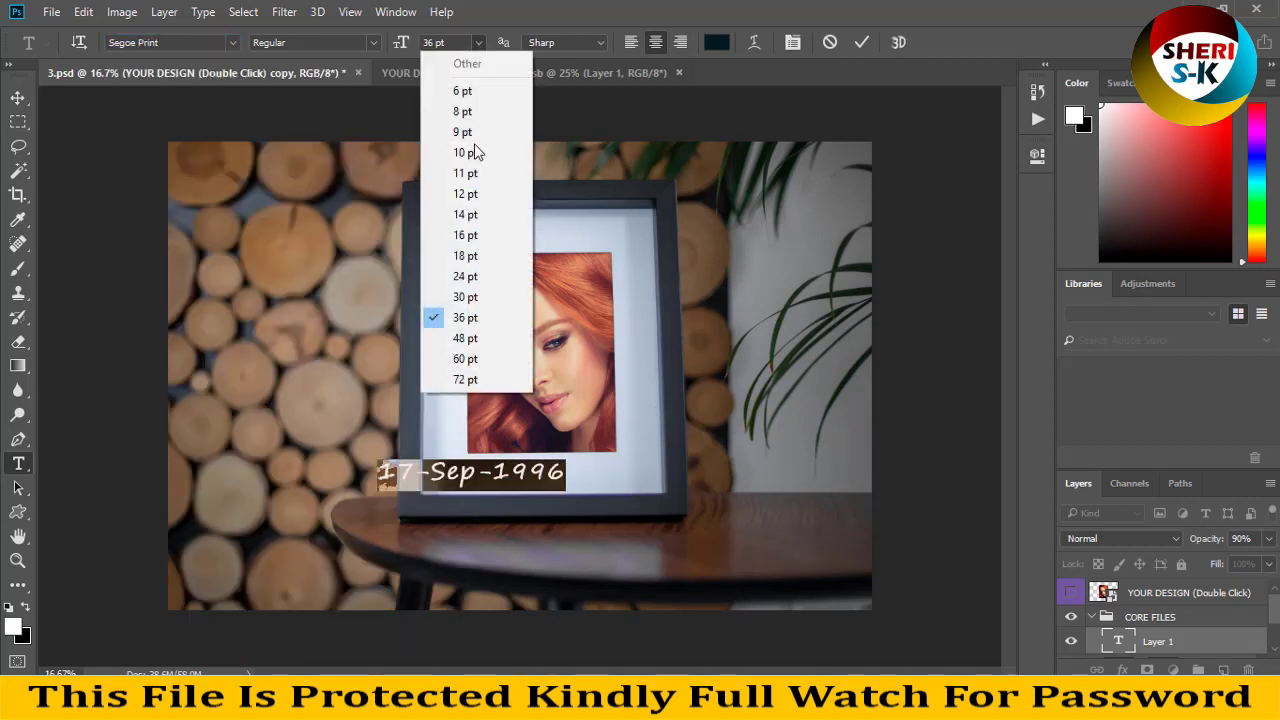
left_click(471, 292)
- Centre the date caption on the mat beneath the portrait and deselect it
left_click(19, 98)
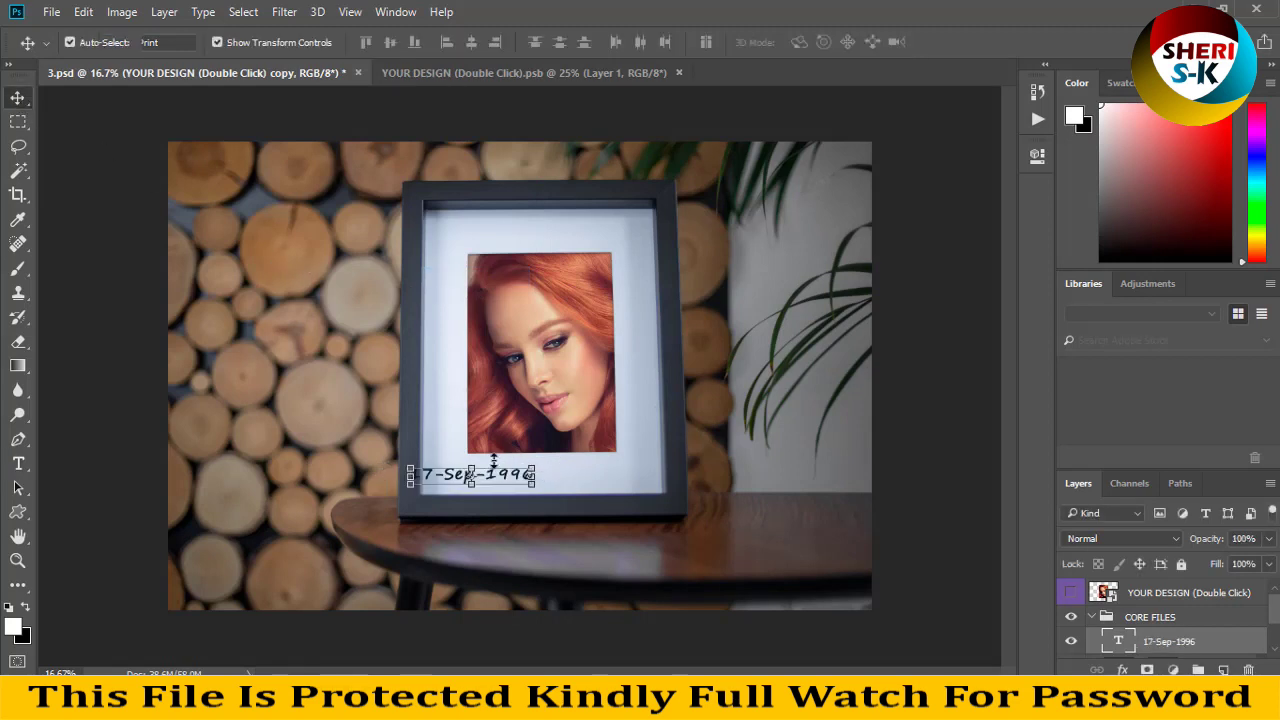
left_click_drag(512, 480, 562, 471)
left_click(884, 343)
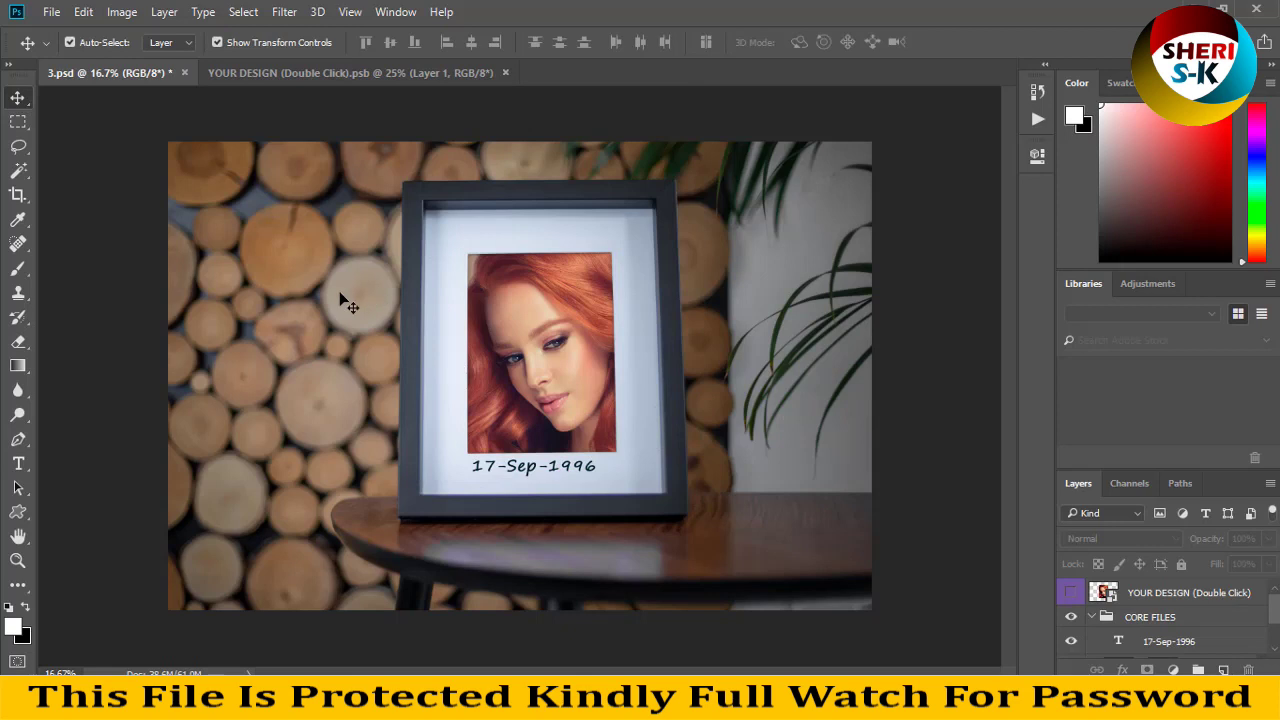